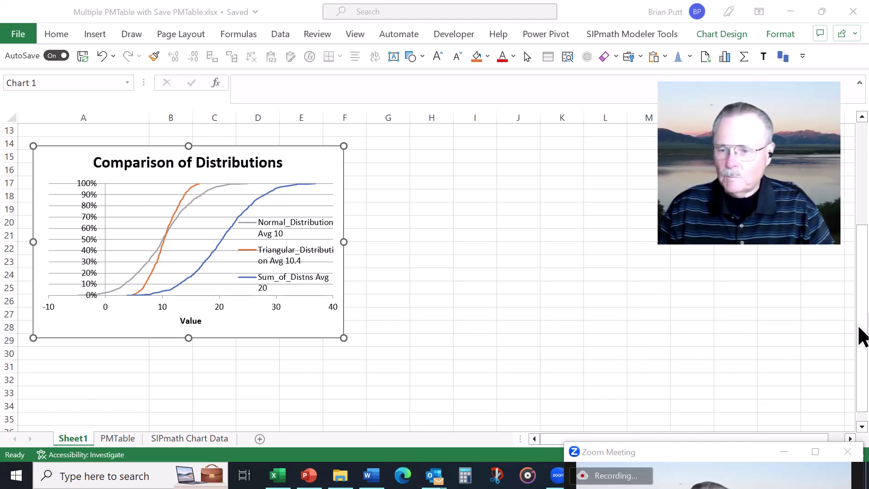
Fill the triangular distribution parameters in E9:G9 and the normal distribution parameters in E6:F6 on Sheet1 with yellow.
{"action": "left_click", "coordinate": [862, 235]}
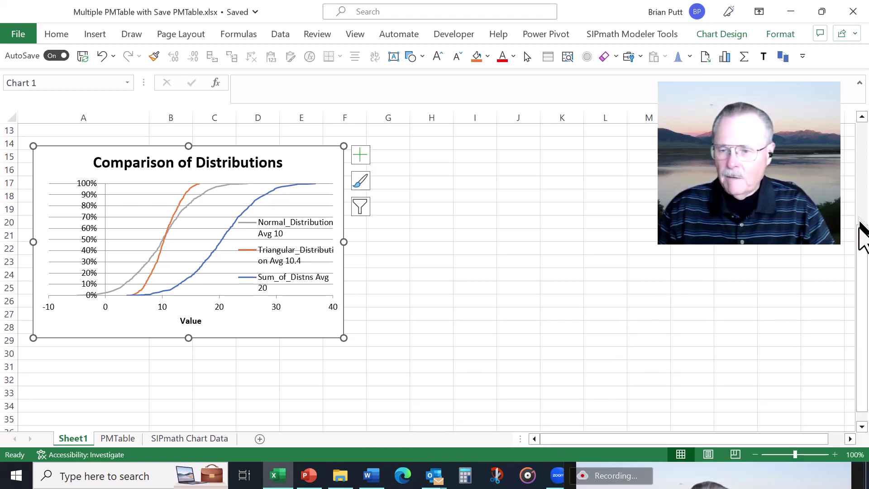
{"action": "left_click_drag", "start_coordinate": [861, 237], "coordinate": [862, 127]}
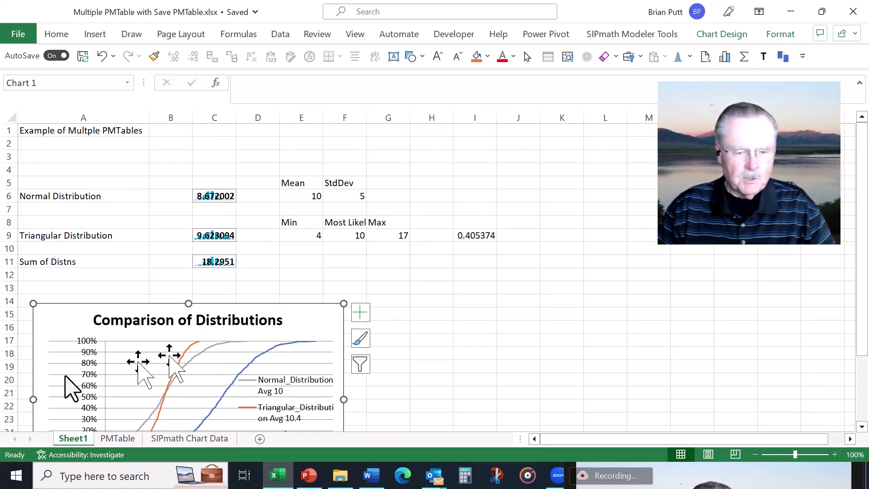
{"action": "left_click", "coordinate": [118, 439]}
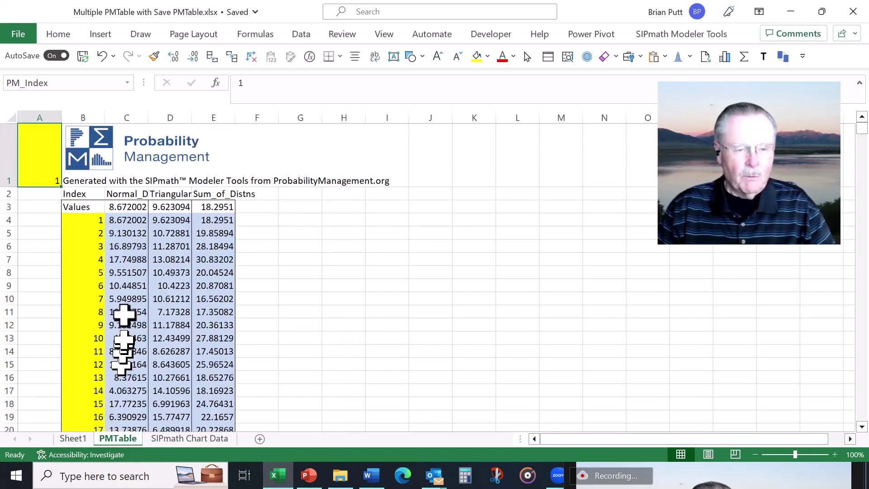
{"action": "left_click", "coordinate": [74, 439]}
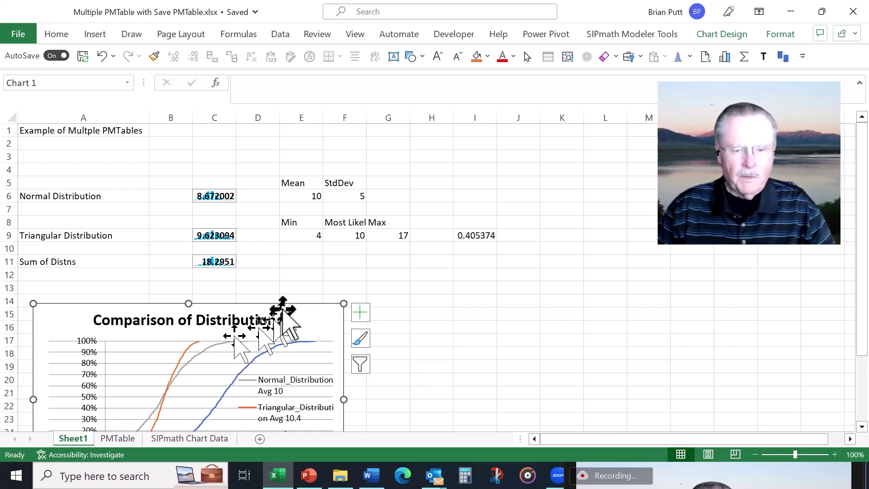
{"action": "left_click_drag", "start_coordinate": [305, 235], "coordinate": [395, 235]}
{"action": "left_click", "coordinate": [475, 55]}
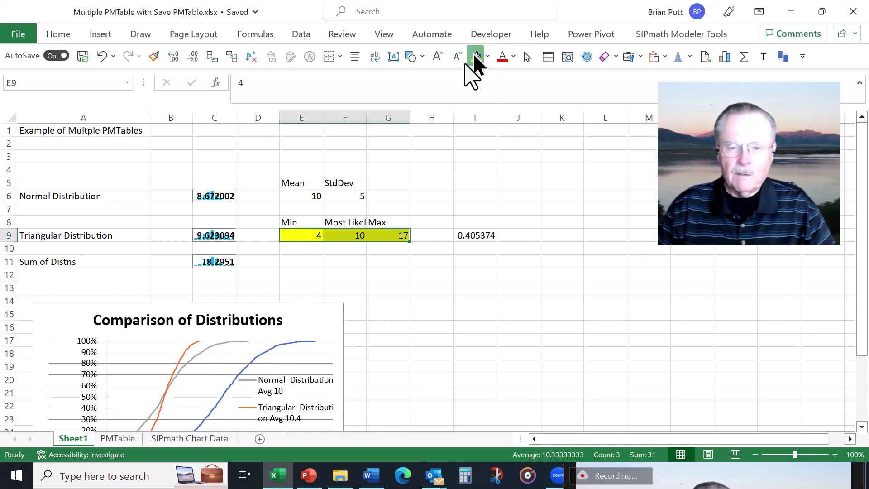
{"action": "left_click_drag", "start_coordinate": [287, 192], "coordinate": [345, 192]}
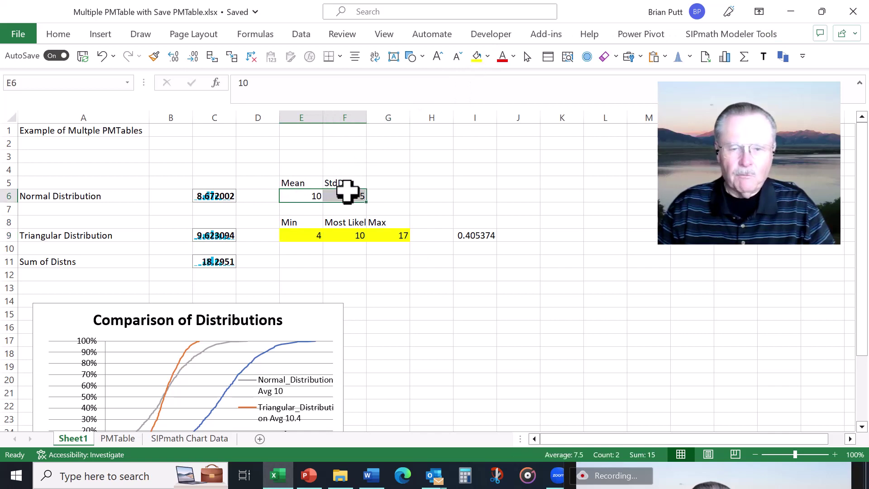
{"action": "left_click", "coordinate": [473, 56]}
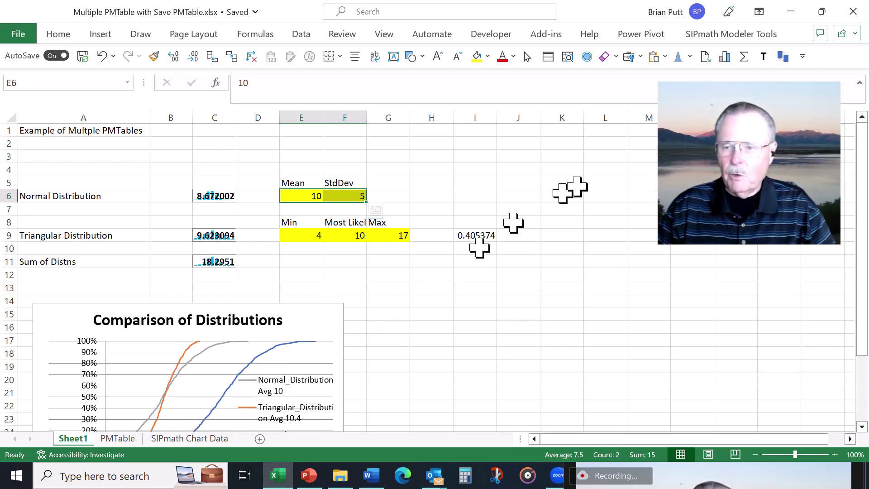
Archive the current PMTable under the name Model and make a new PMTable through the SIPmath Reinitialize options.
{"action": "left_click", "coordinate": [784, 57]}
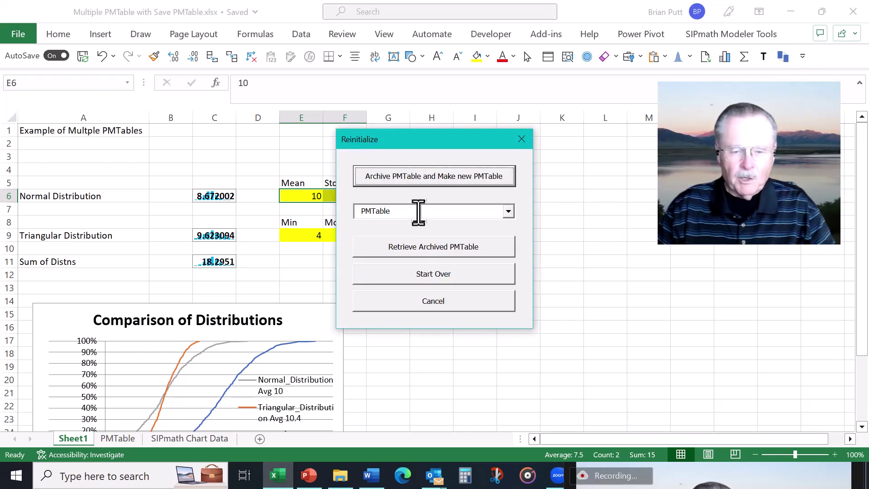
{"action": "left_click", "coordinate": [433, 176]}
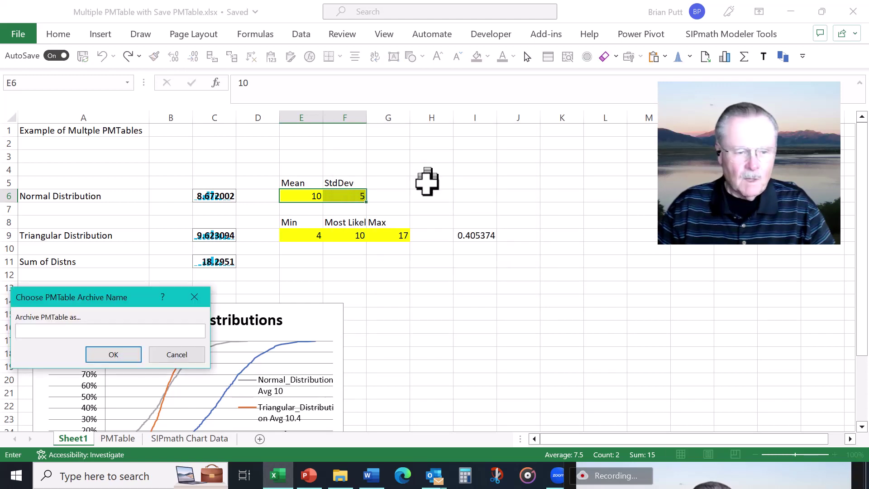
{"action": "left_click_drag", "start_coordinate": [94, 295], "coordinate": [450, 272]}
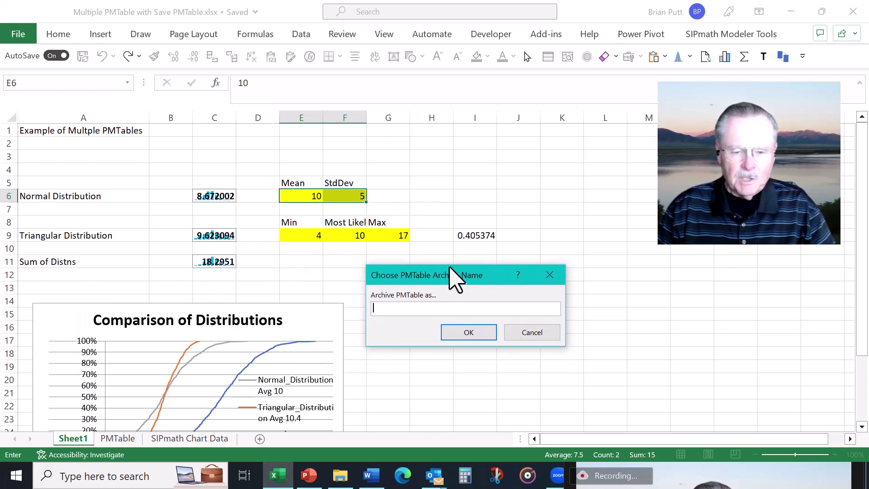
{"action": "type", "text": "Model"}
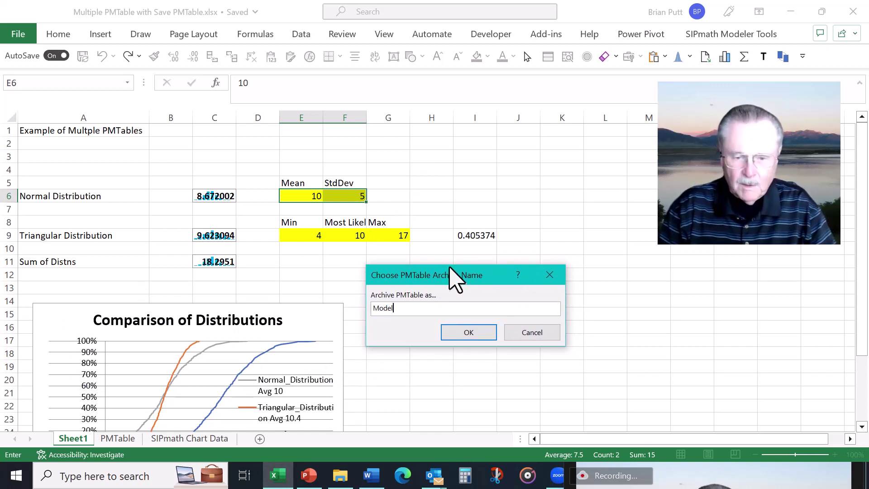
{"action": "left_click", "coordinate": [456, 333]}
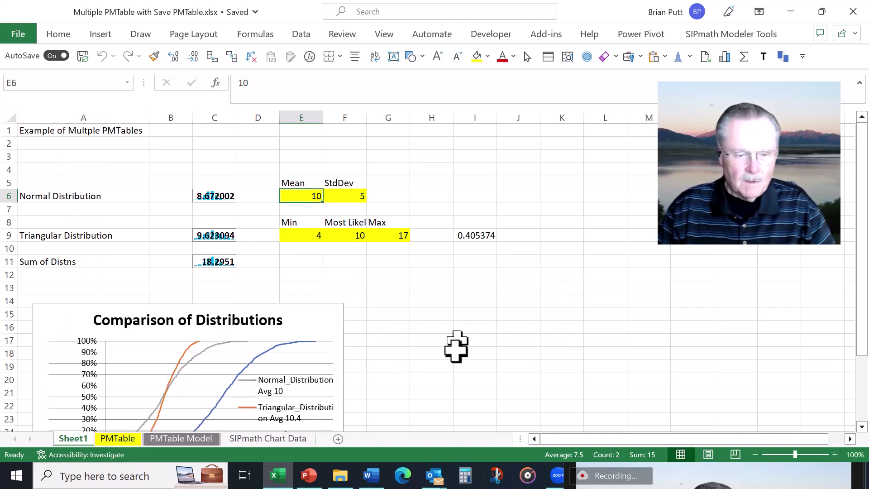
Examine the archived trial values in the PMTable Model sheet and compare them with the new PMTable sheet.
{"action": "left_click", "coordinate": [184, 439]}
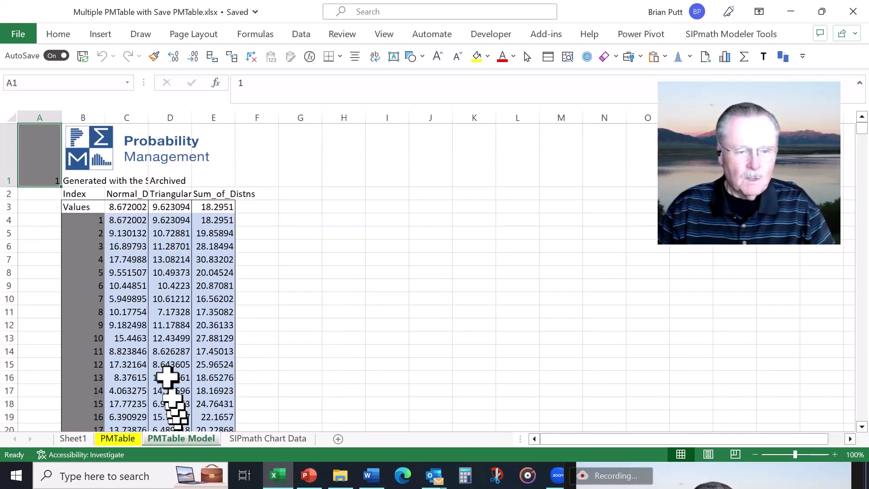
{"action": "left_click", "coordinate": [131, 296]}
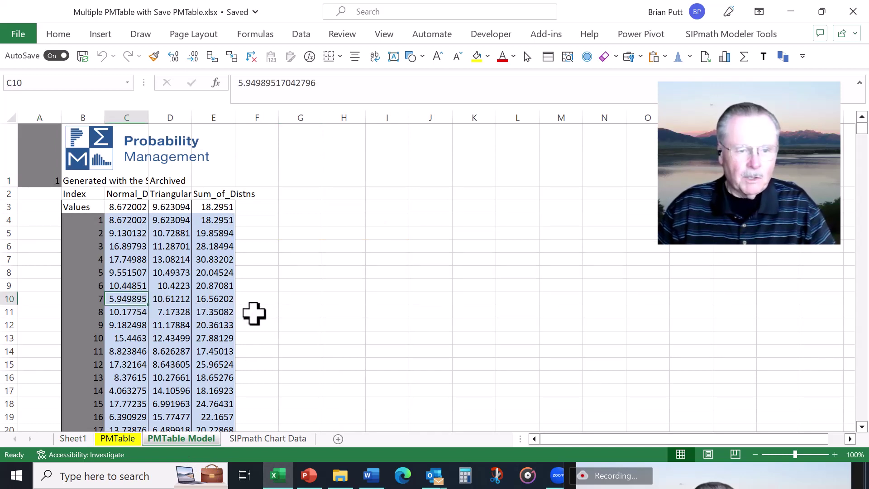
{"action": "key", "text": "Right"}
{"action": "key", "text": "Right"}
{"action": "key", "text": "Left"}
{"action": "key", "text": "Left"}
{"action": "key", "text": "Left"}
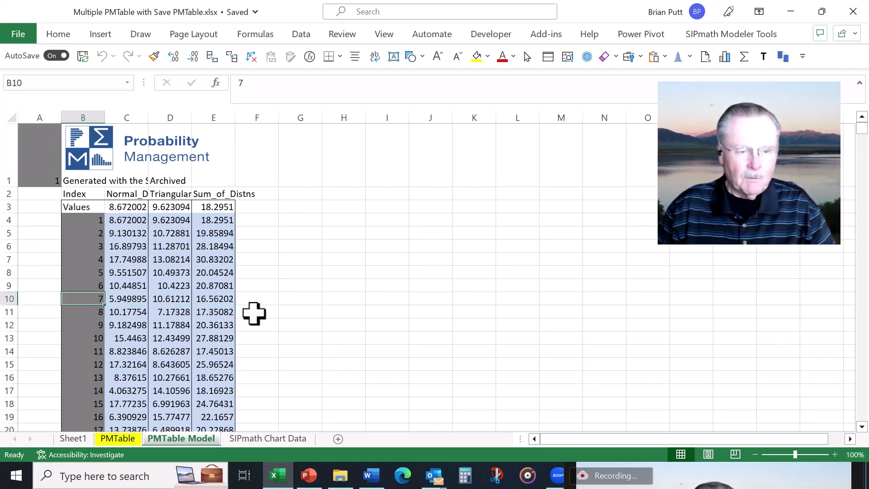
{"action": "left_click", "coordinate": [118, 438]}
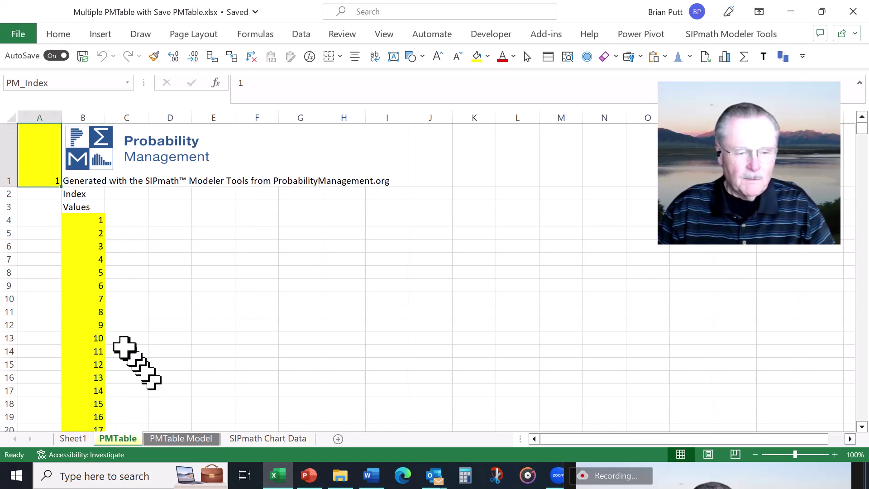
Rename Sheet1 as Model.
{"action": "left_click", "coordinate": [73, 440]}
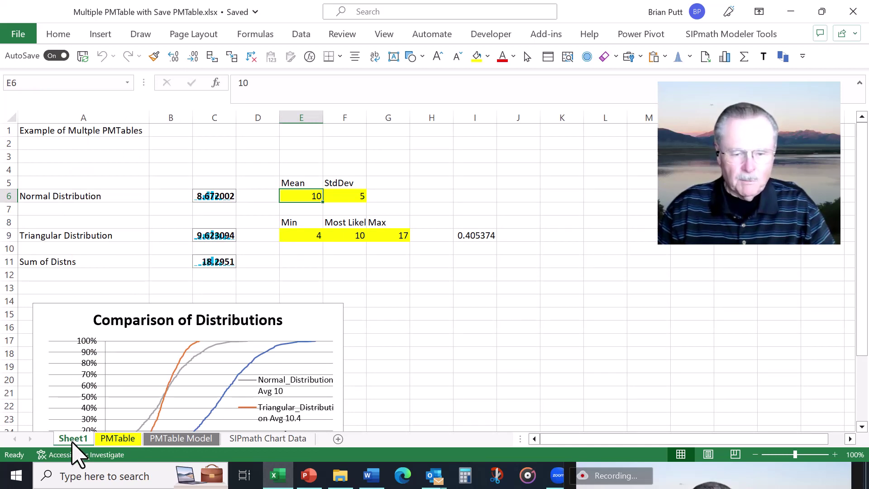
{"action": "right_click", "coordinate": [73, 441]}
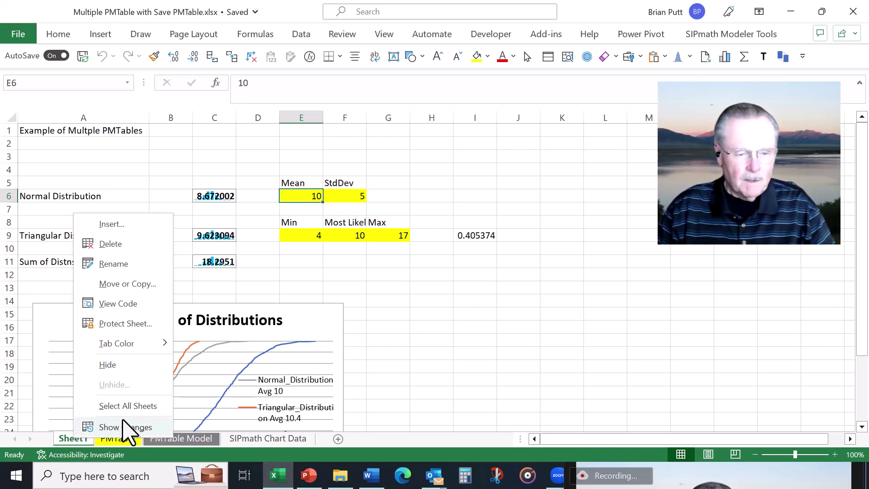
{"action": "left_click", "coordinate": [118, 265]}
{"action": "type", "text": "Model"}
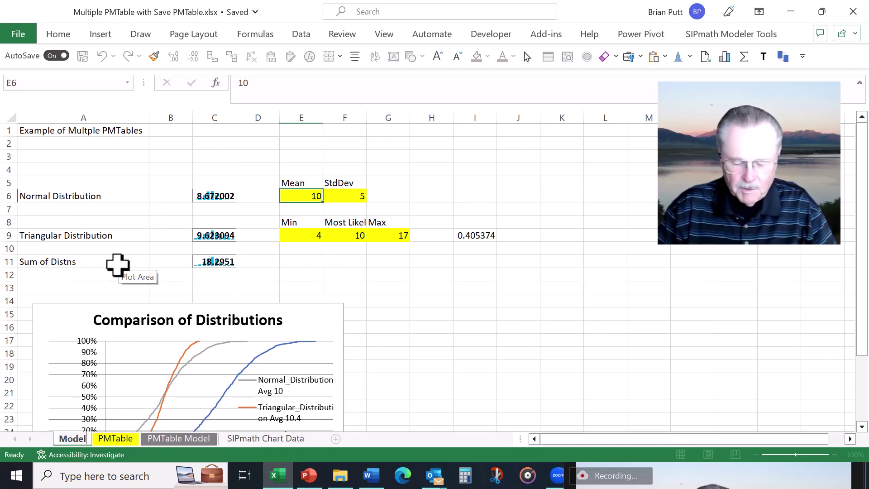
{"action": "key", "text": "Return"}
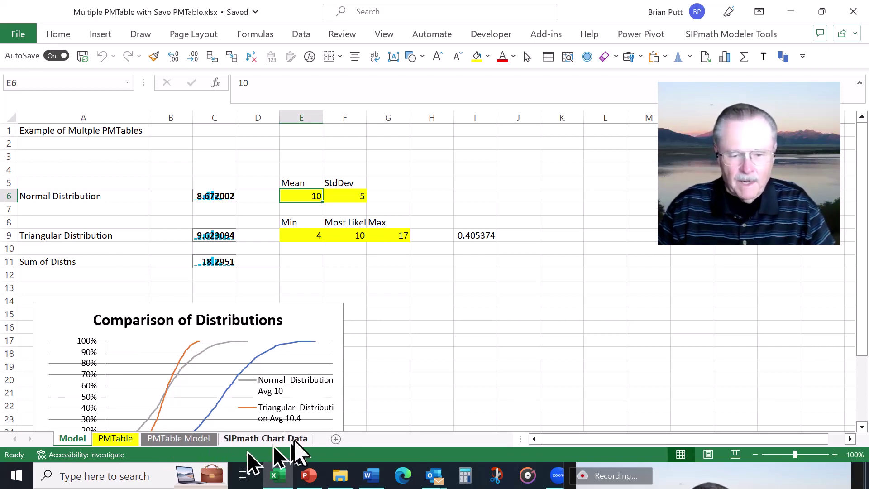
Add a new worksheet to the workbook and enter the heading Sensitivity in cell A1.
{"action": "left_click", "coordinate": [335, 438]}
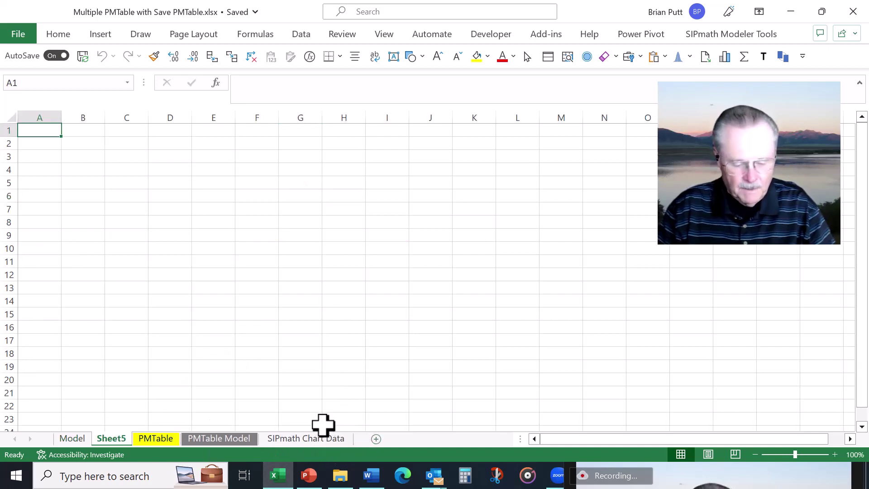
{"action": "type", "text": "Sensiti"}
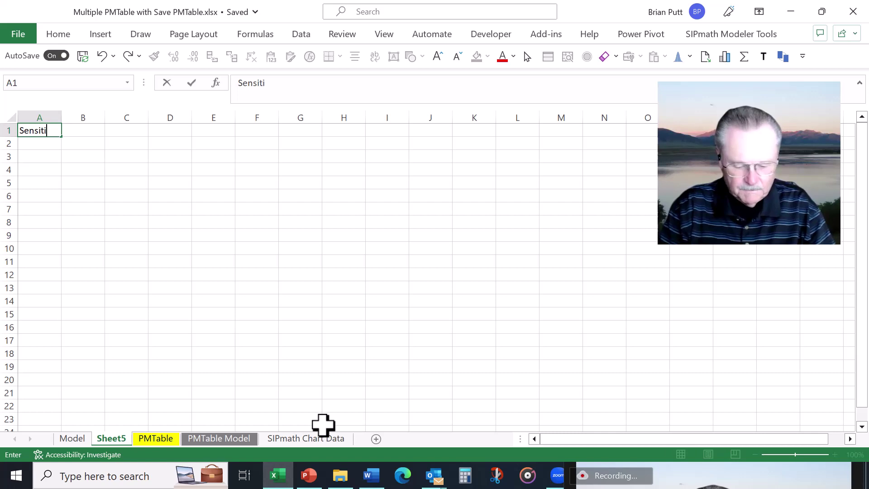
{"action": "type", "text": "vity"}
{"action": "key", "text": "Return"}
{"action": "key", "text": "Return"}
{"action": "key", "text": "Return"}
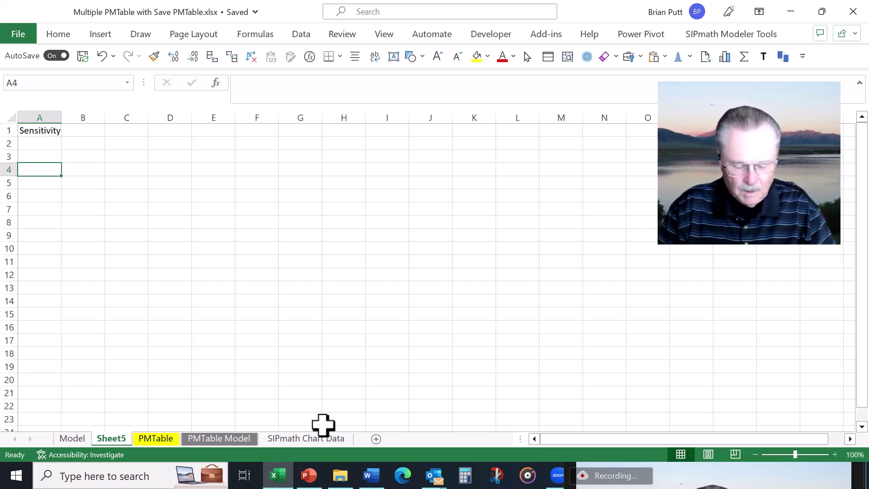
Enter the row labels NPV Mean in A4 and Triangular ML in A5, and widen column A to fit them.
{"action": "type", "text": "NPV"}
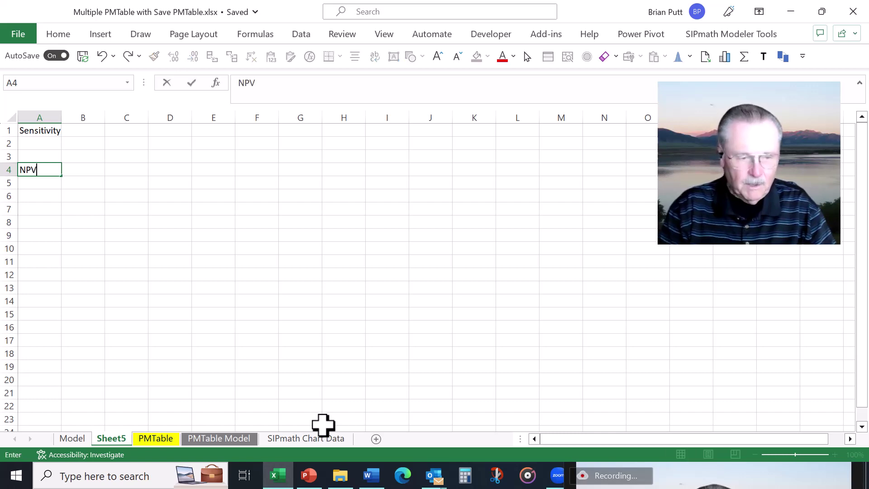
{"action": "type", "text": " Mean"}
{"action": "key", "text": "Return"}
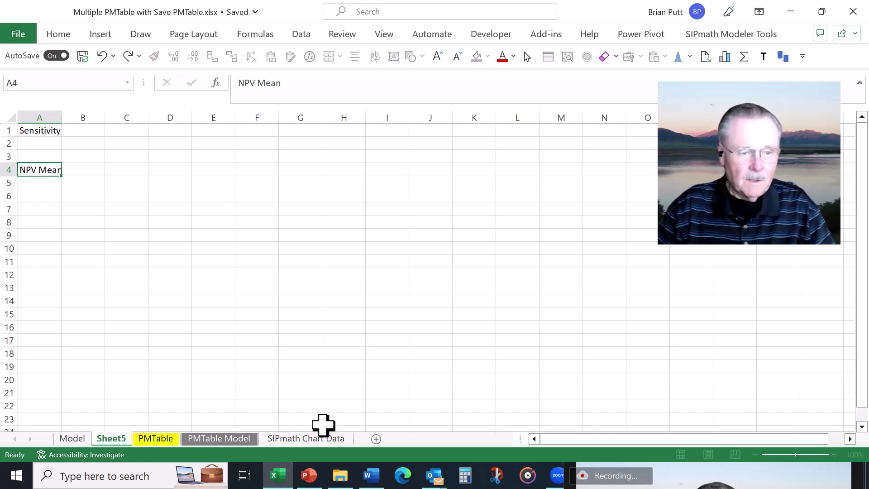
{"action": "type", "text": "Trian"}
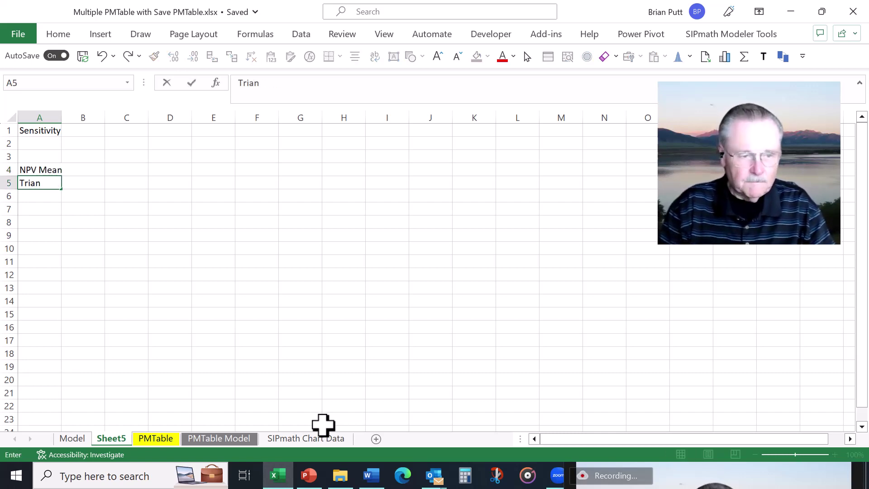
{"action": "type", "text": "gular"}
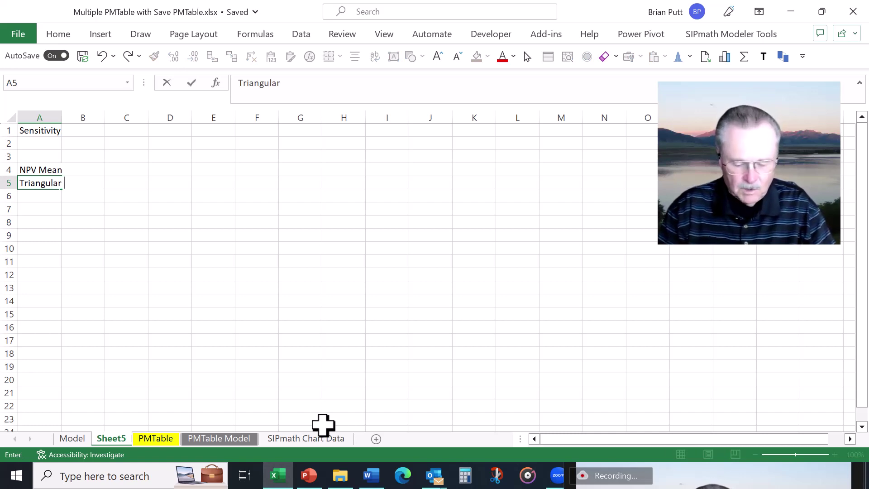
{"action": "type", "text": " ML"}
{"action": "key", "text": "ctrl+Return"}
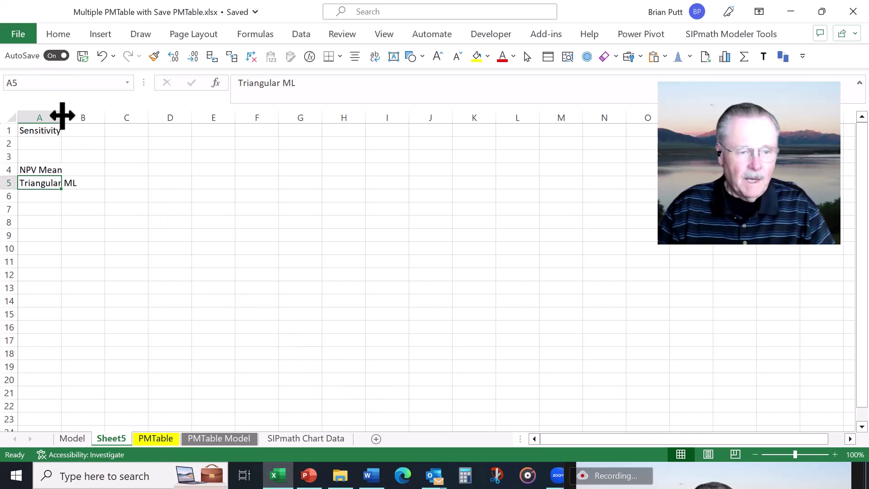
{"action": "left_click_drag", "start_coordinate": [62, 118], "coordinate": [124, 133]}
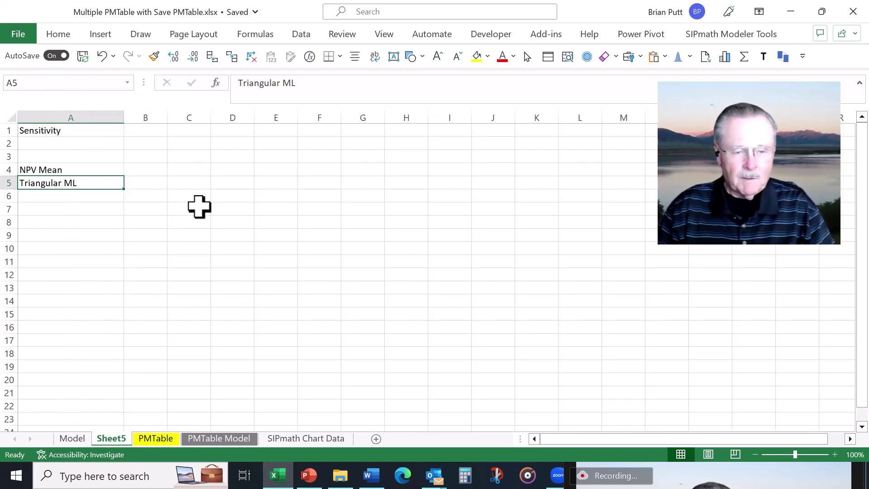
Enter the case numbers 1, 2, 3, 4 and 5 across cells D4 to H4.
{"action": "left_click", "coordinate": [240, 170]}
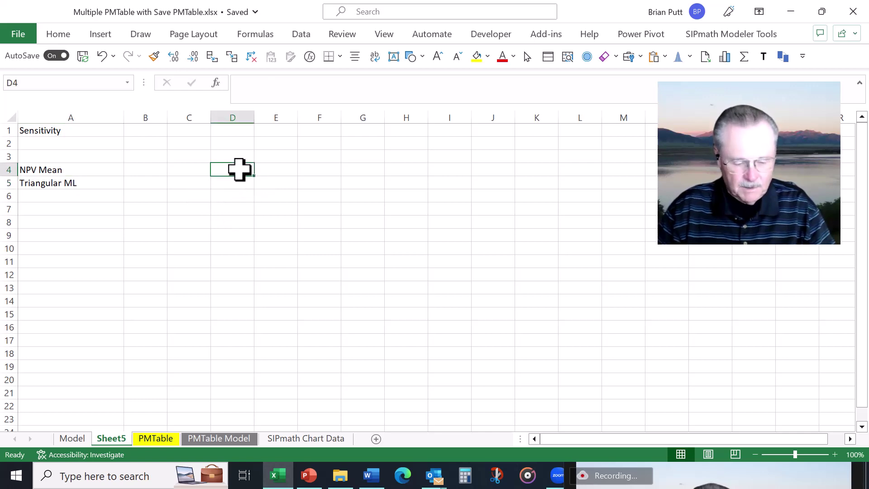
{"action": "type", "text": "1\t2\t3\t4\t5"}
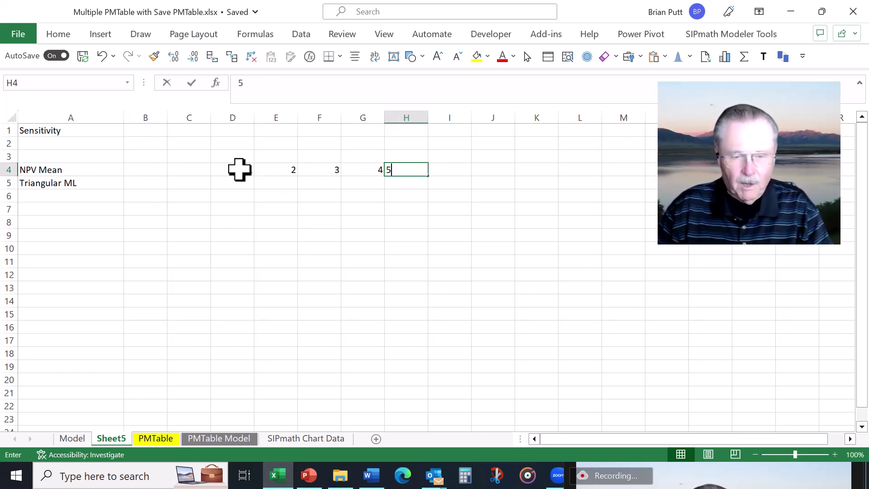
{"action": "key", "text": "ctrl+Return"}
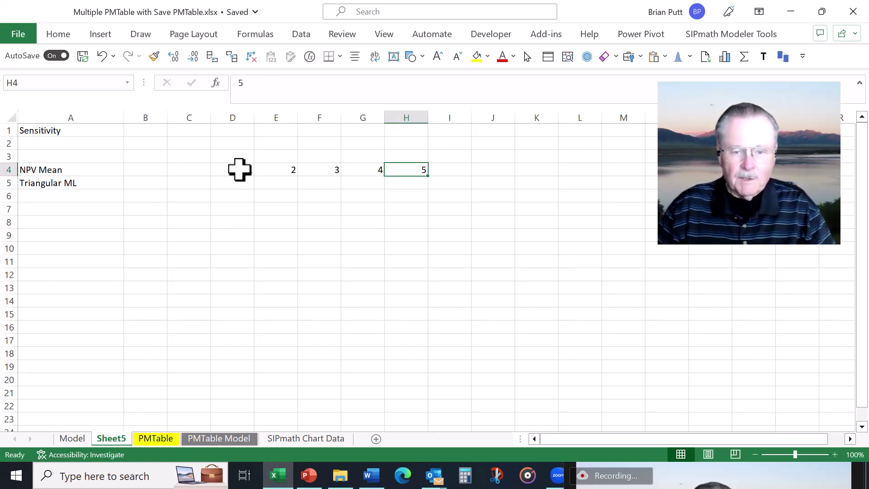
Move the case numbers 1 to 5 from D4:H4 up one row to D3:H3.
{"action": "key", "text": "Left"}
{"action": "key", "text": "Left"}
{"action": "key", "text": "Left"}
{"action": "key", "text": "Left"}
{"action": "key", "text": "Caps_Lock"}
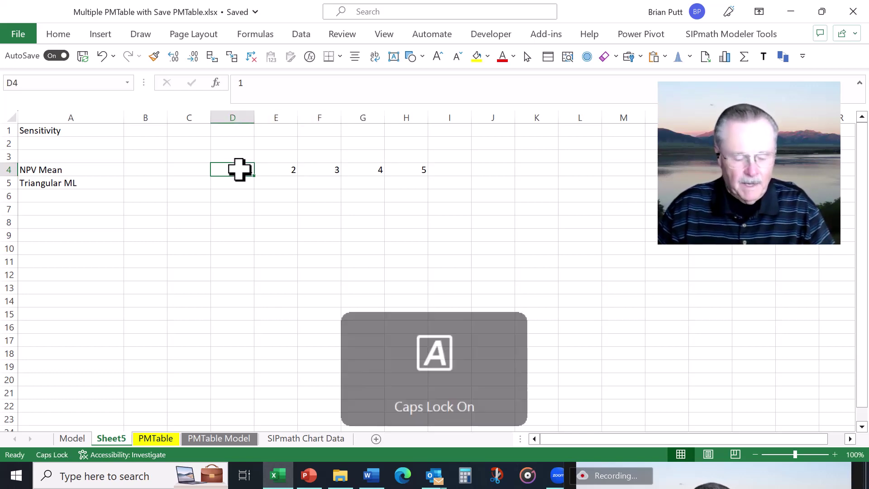
{"action": "key", "text": "Caps_Lock"}
{"action": "key", "text": "shift+Right"}
{"action": "key", "text": "shift+Right"}
{"action": "key", "text": "shift+Right"}
{"action": "key", "text": "shift+Right"}
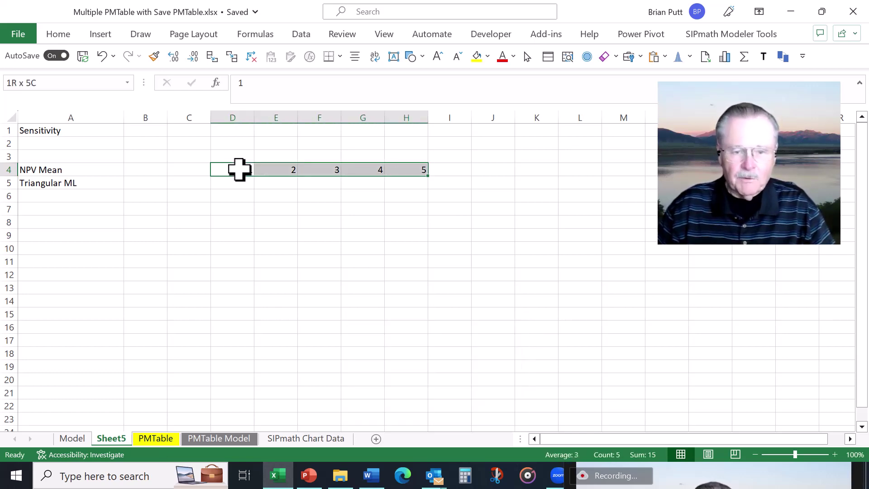
{"action": "key", "text": "ctrl+x"}
{"action": "key", "text": "Up"}
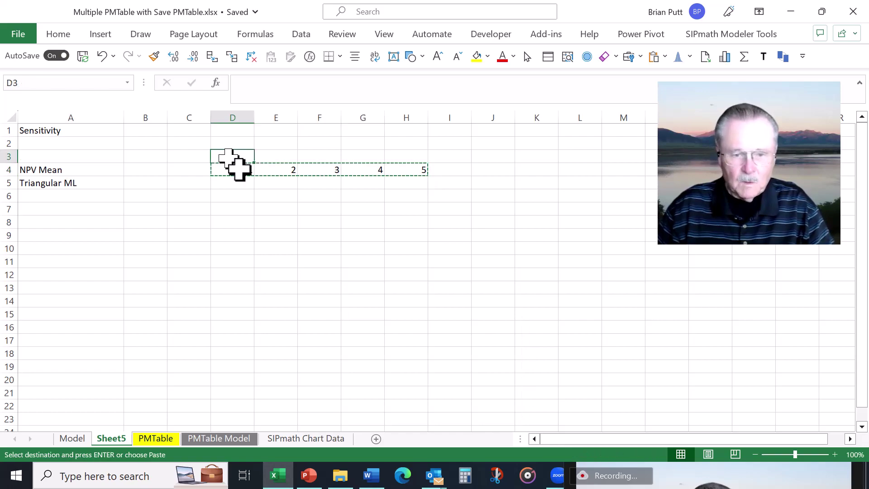
{"action": "key", "text": "Return"}
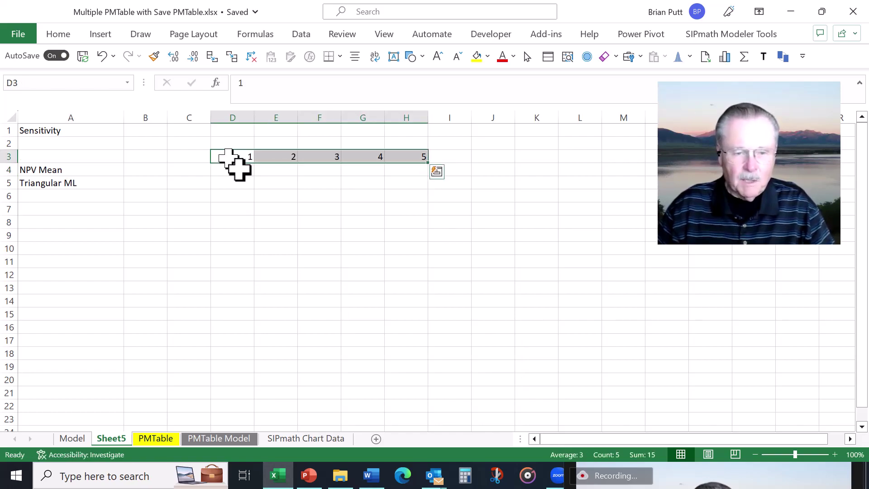
{"action": "key", "text": "Down"}
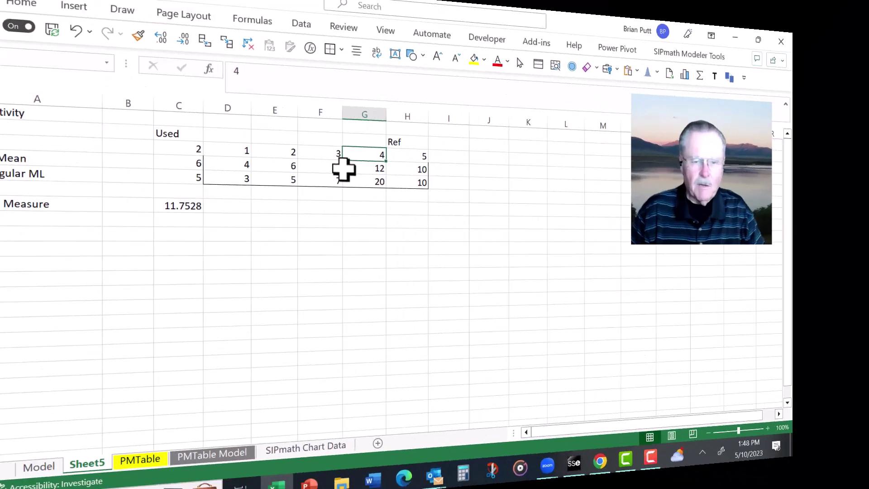
Add a bottom border to cells C3 to H3 in the case number row.
{"action": "key", "text": "Left"}
{"action": "key", "text": "Left"}
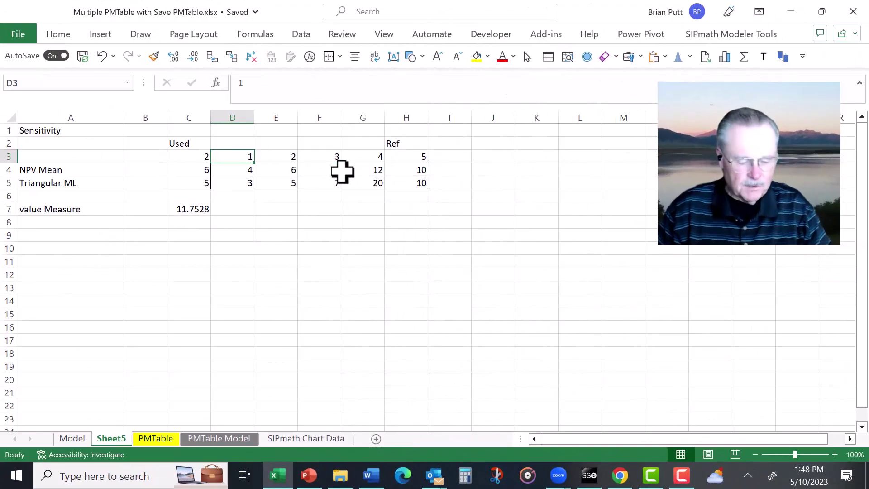
{"action": "key", "text": "Left"}
{"action": "key", "text": "shift+Right"}
{"action": "key", "text": "shift+Right"}
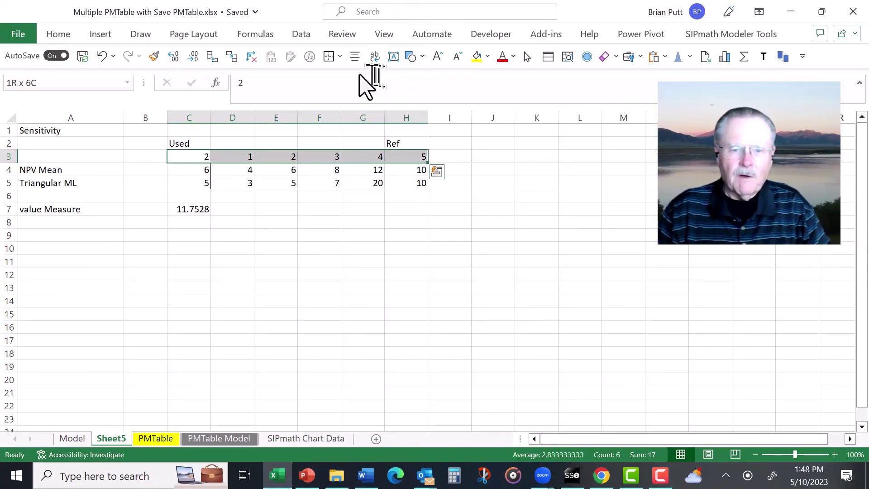
{"action": "left_click", "coordinate": [338, 57]}
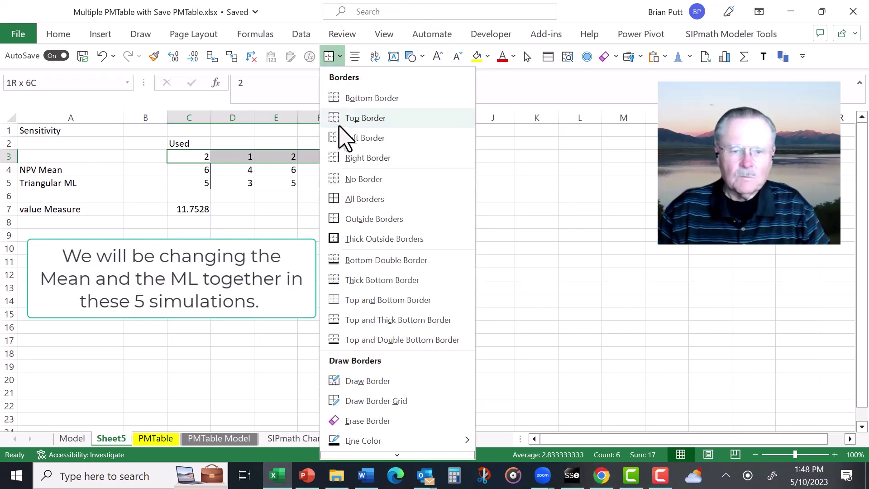
{"action": "left_click", "coordinate": [354, 100]}
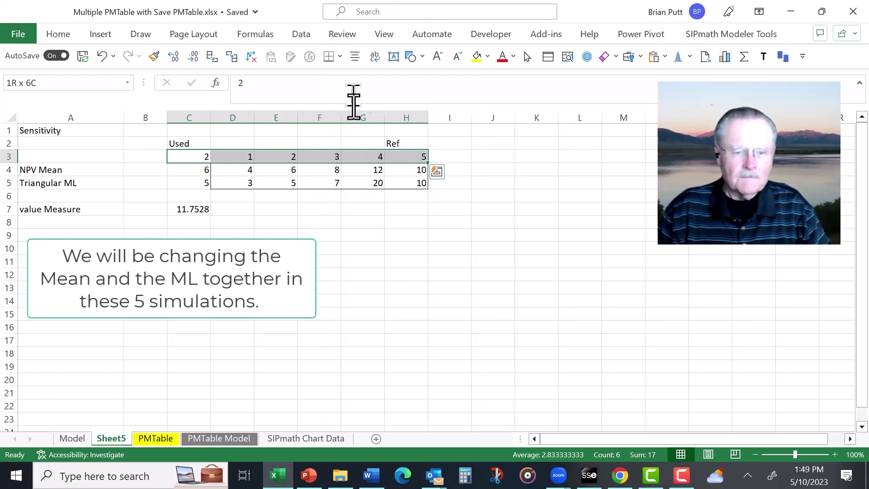
{"action": "left_click", "coordinate": [268, 222]}
Define value measure cell C7 as a SIPmath Multiple Experiments output named Sens, with input name ME and input cell C3.
{"action": "left_click", "coordinate": [183, 209]}
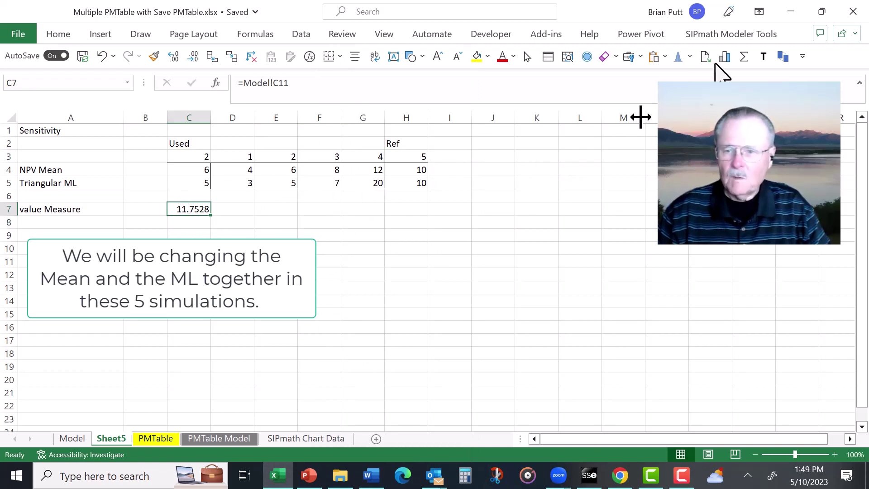
{"action": "left_click", "coordinate": [718, 34]}
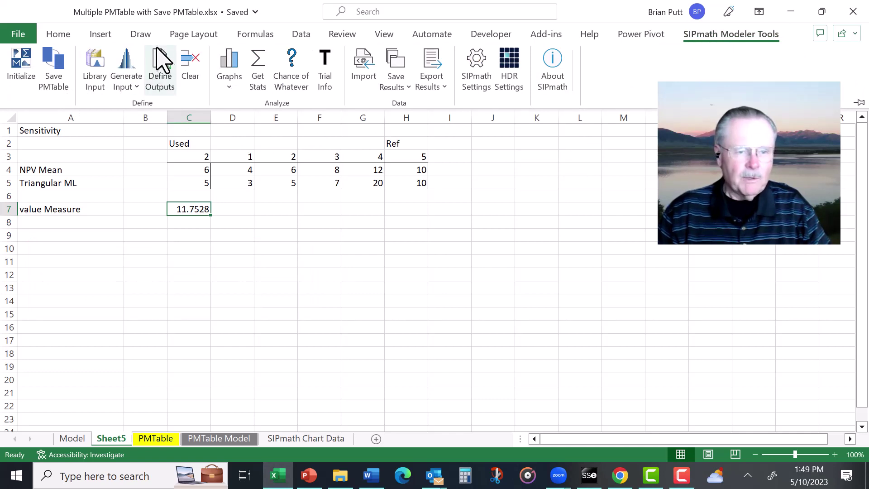
{"action": "left_click", "coordinate": [161, 64]}
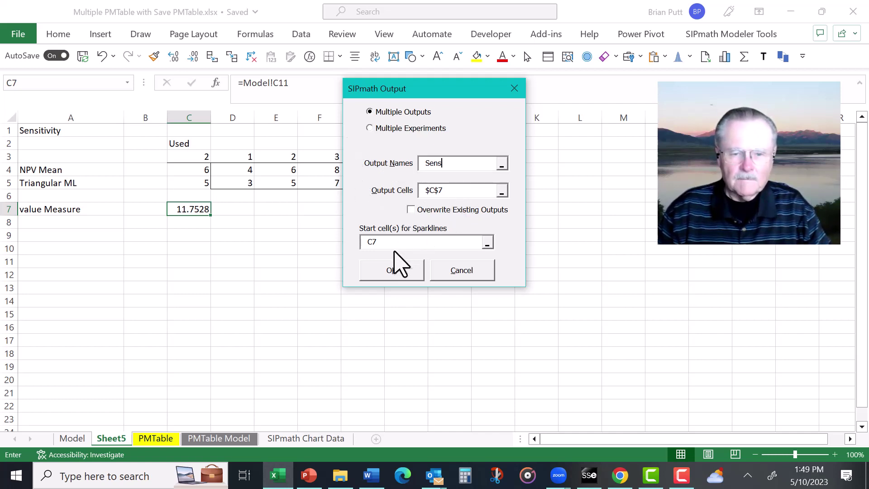
{"action": "left_click", "coordinate": [375, 129]}
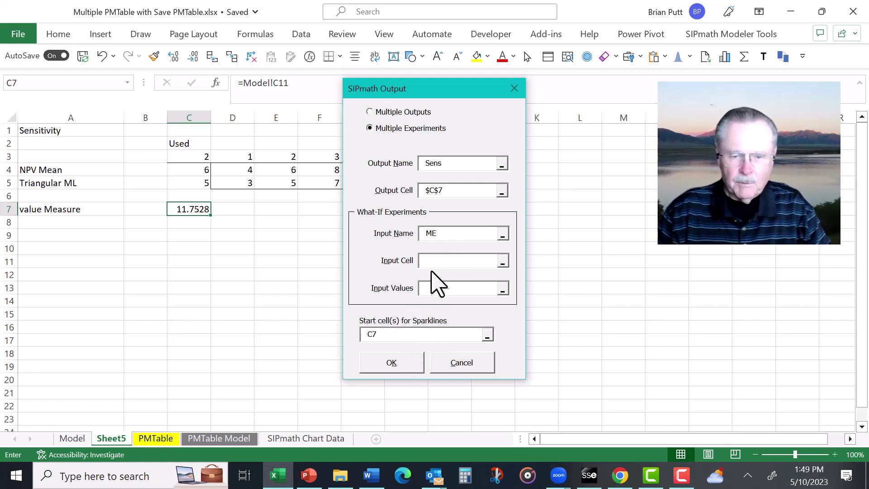
{"action": "left_click", "coordinate": [188, 157]}
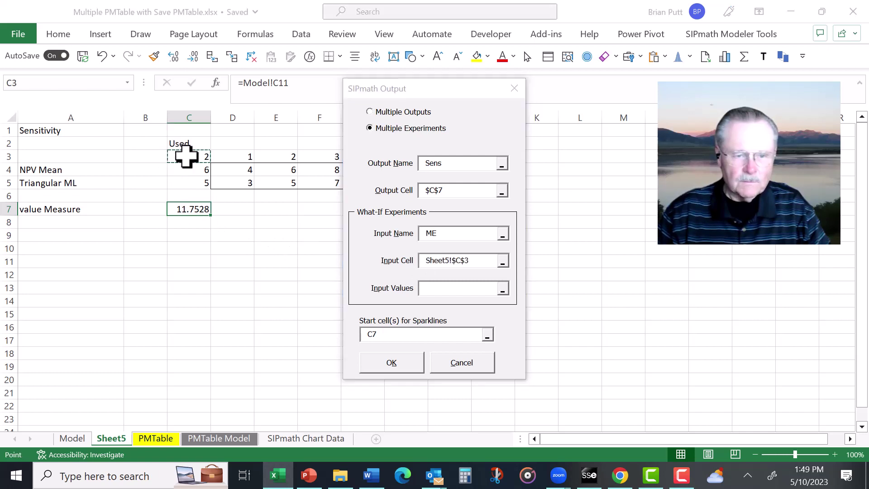
Use D3:H3 as the experiment's input values, start the sparklines at D3, and generate the output.
{"action": "left_click", "coordinate": [430, 289]}
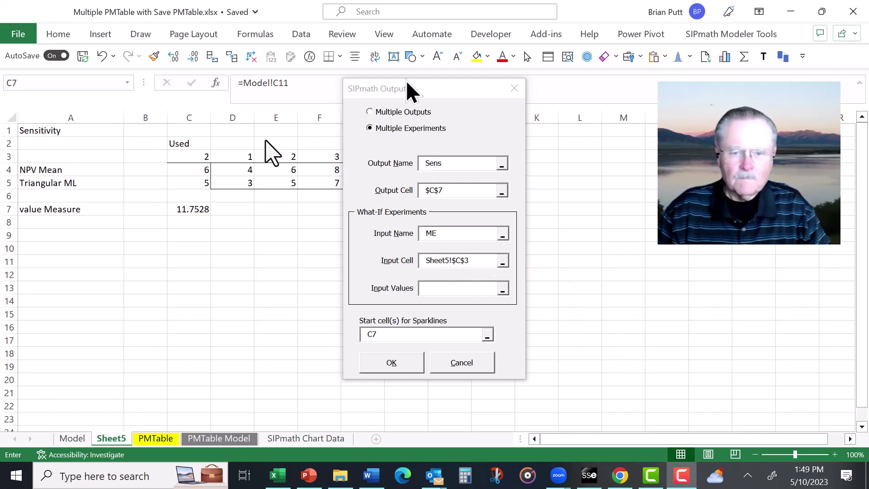
{"action": "left_click_drag", "start_coordinate": [231, 156], "coordinate": [417, 156]}
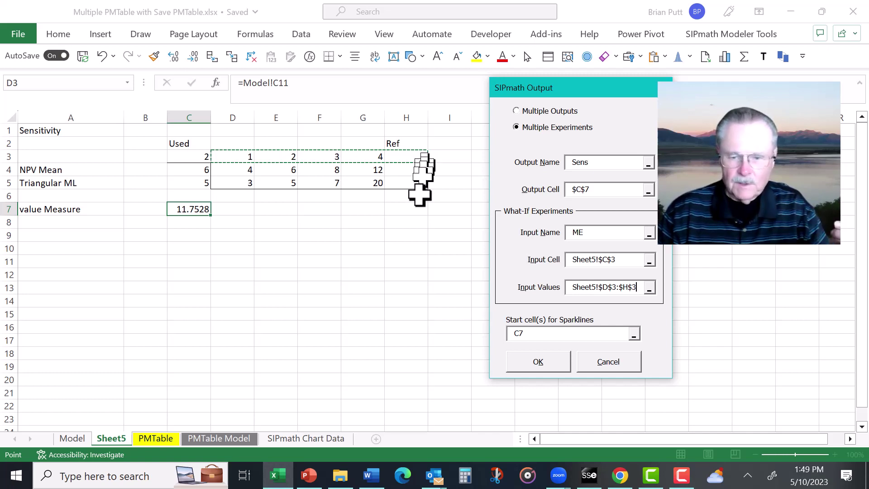
{"action": "left_click", "coordinate": [522, 333]}
{"action": "type", "text": "C7"}
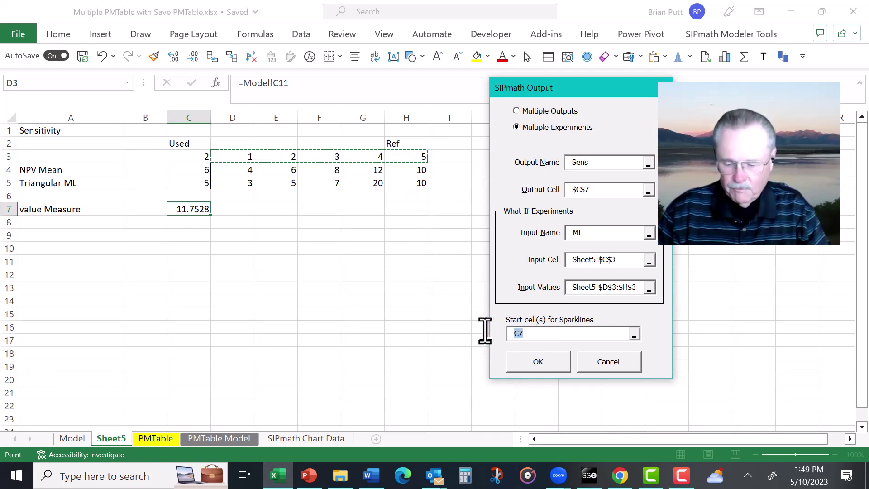
{"action": "key", "text": "BackSpace"}
{"action": "key", "text": "BackSpace"}
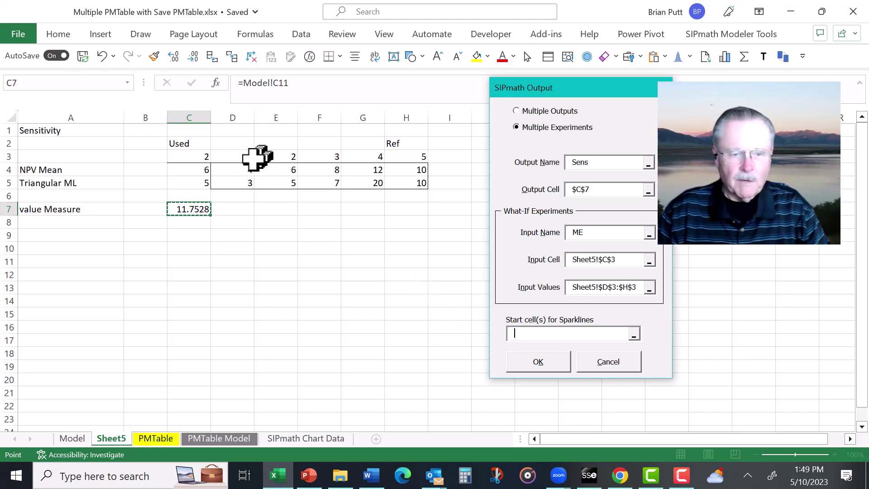
{"action": "left_click", "coordinate": [233, 157]}
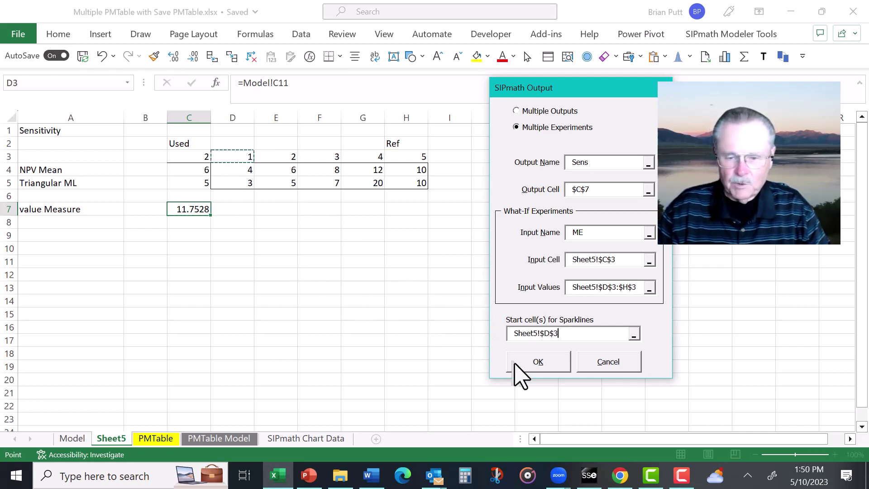
{"action": "left_click", "coordinate": [549, 361]}
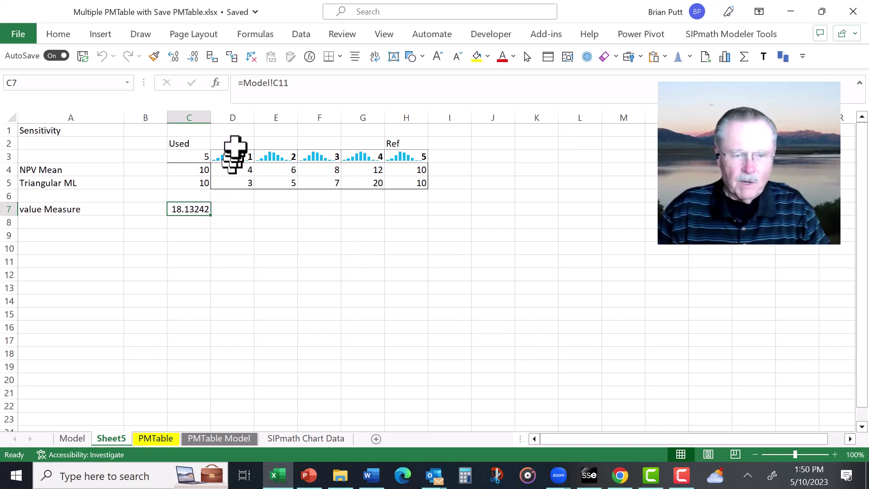
Create SIPmath cumulative Excel charts for outputs D3:H3, starting at cell C10, without histograms.
{"action": "left_click_drag", "start_coordinate": [236, 157], "coordinate": [406, 159]}
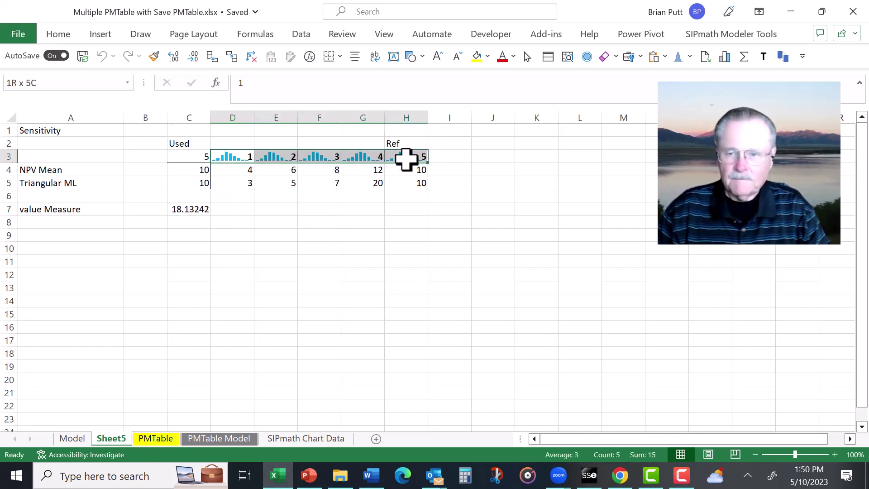
{"action": "left_click", "coordinate": [723, 57]}
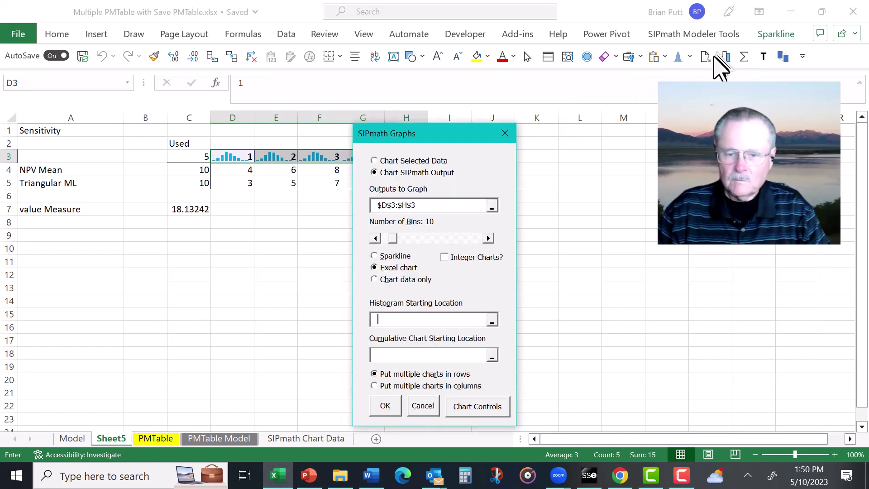
{"action": "left_click", "coordinate": [382, 355]}
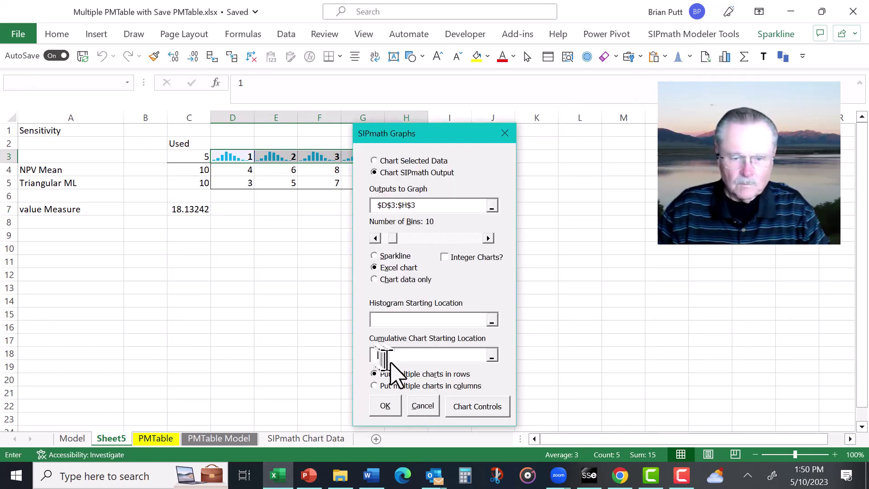
{"action": "left_click", "coordinate": [208, 247]}
{"action": "left_click", "coordinate": [387, 406]}
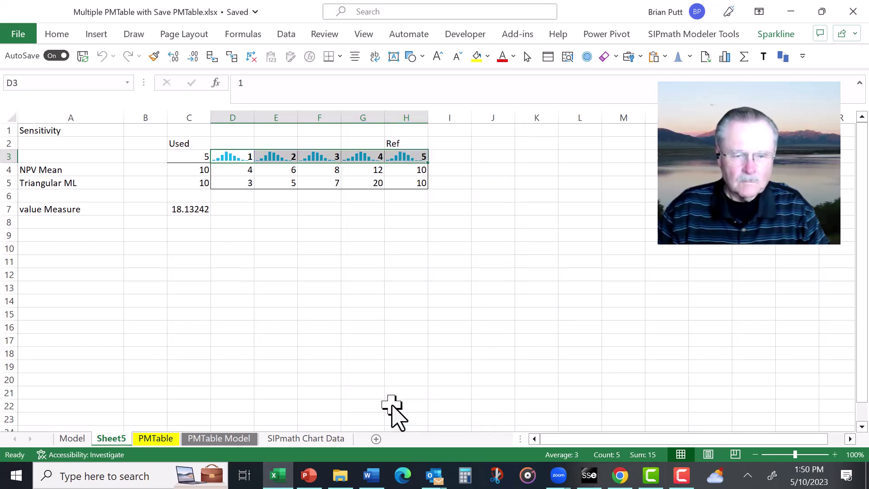
Combine the five cumulative charts into one by cutting each front chart, from Sens_ME_5 down, and pasting it into the one behind.
{"action": "left_click", "coordinate": [395, 254]}
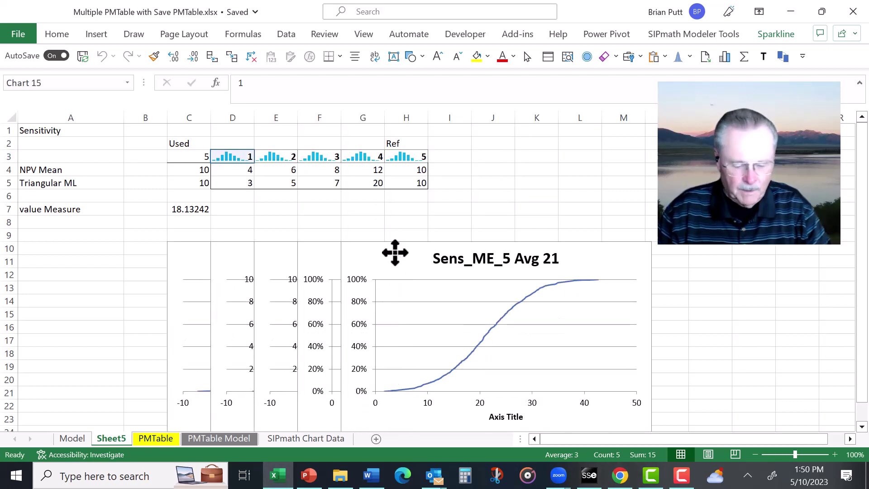
{"action": "key", "text": "Delete"}
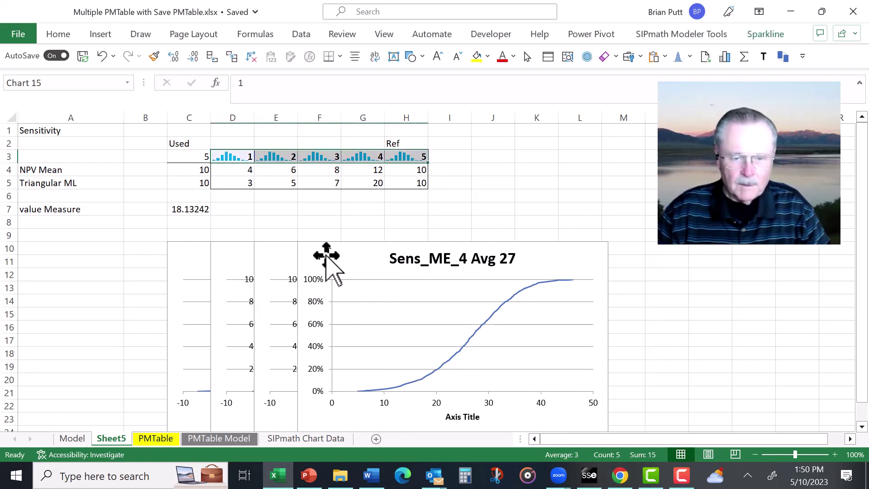
{"action": "left_click", "coordinate": [327, 256]}
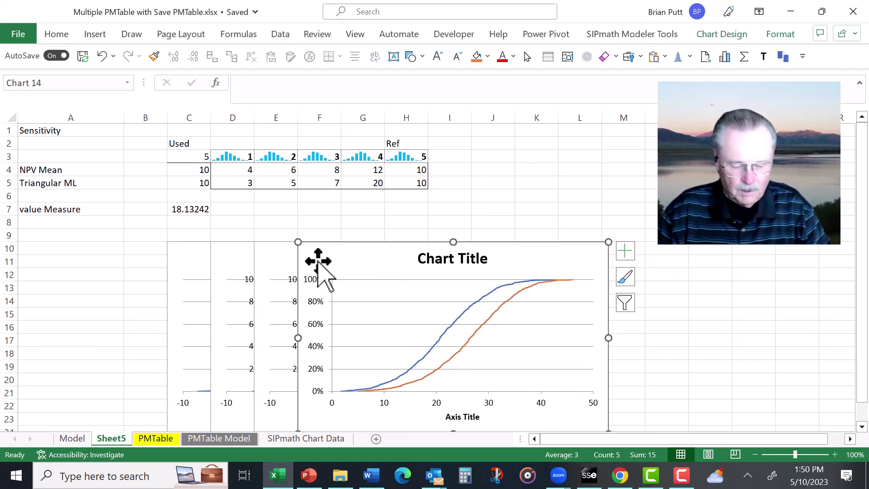
{"action": "key", "text": "Delete"}
{"action": "left_click", "coordinate": [275, 259]}
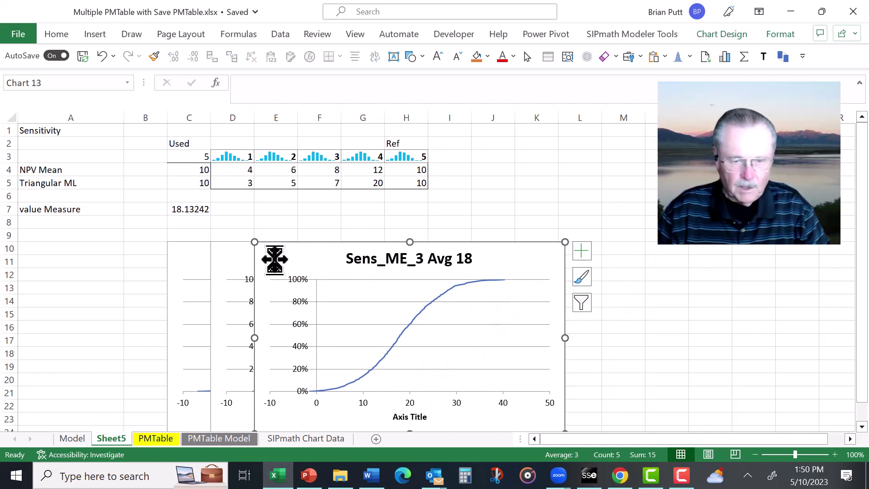
{"action": "key", "text": "Delete"}
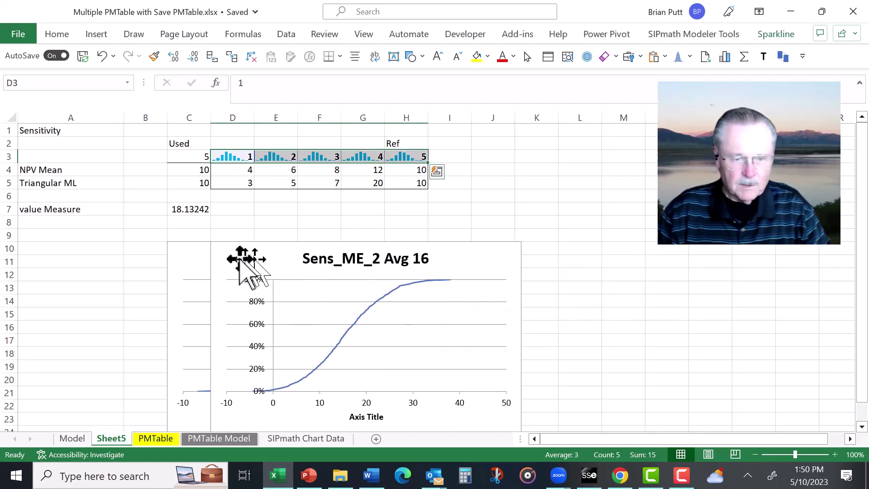
{"action": "left_click", "coordinate": [240, 259]}
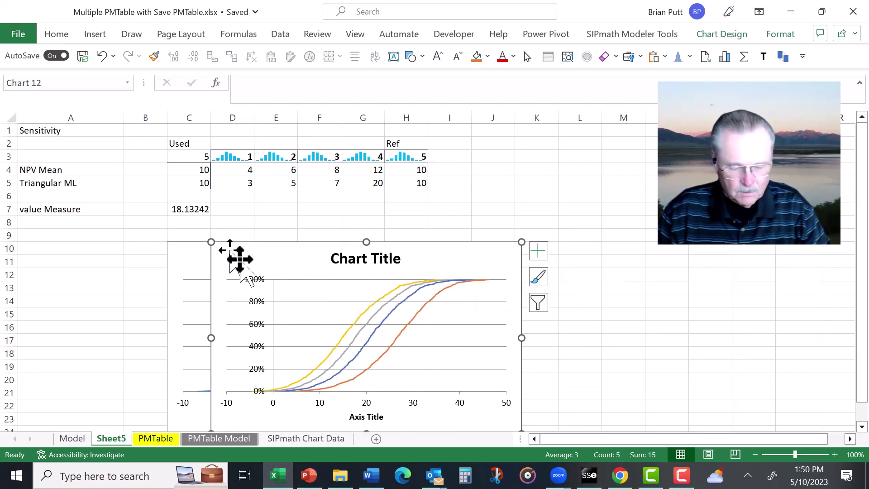
{"action": "key", "text": "Delete"}
{"action": "left_click", "coordinate": [201, 259]}
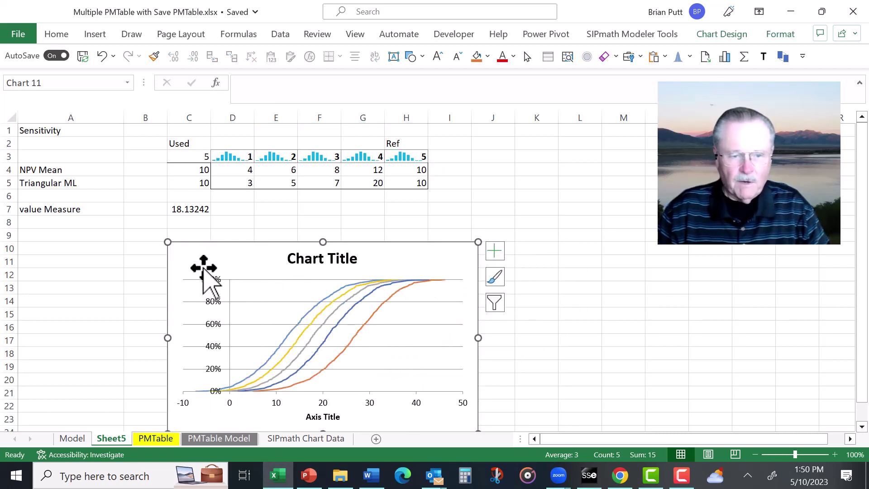
Enter the formula =AVERAGE(D3) in cell D7 of the value measure row.
{"action": "left_click", "coordinate": [232, 209]}
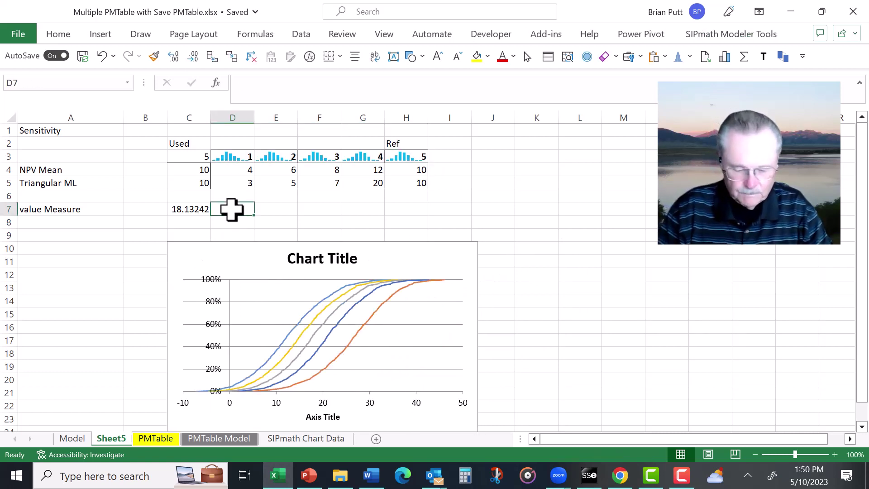
{"action": "type", "text": "=average("}
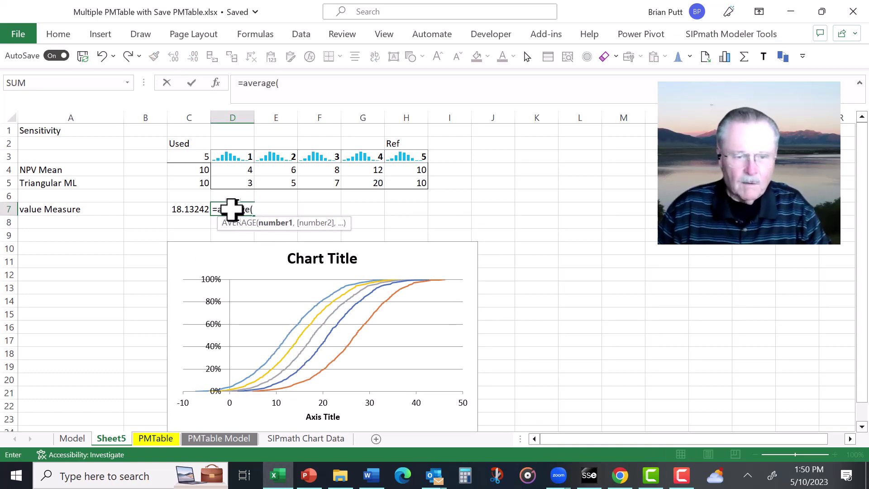
{"action": "key", "text": "Up"}
{"action": "key", "text": "Up"}
{"action": "key", "text": "Up"}
{"action": "key", "text": "Up"}
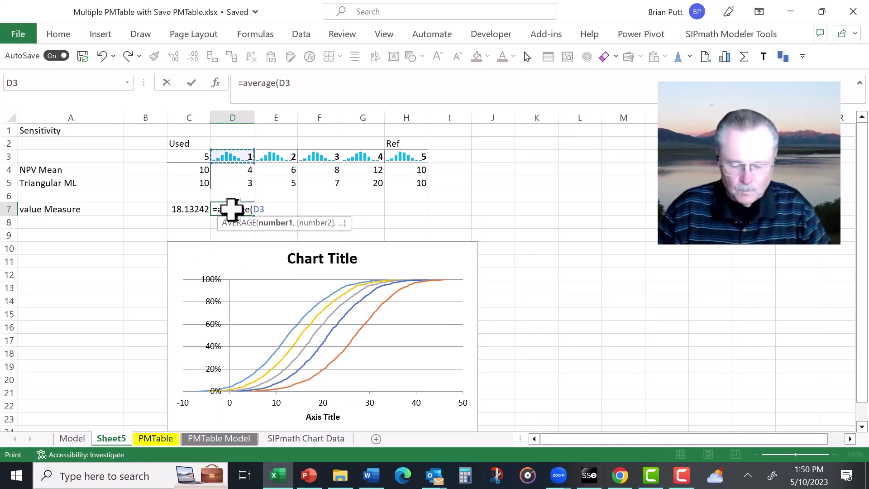
{"action": "type", "text": ")"}
{"action": "key", "text": "ctrl+Return"}
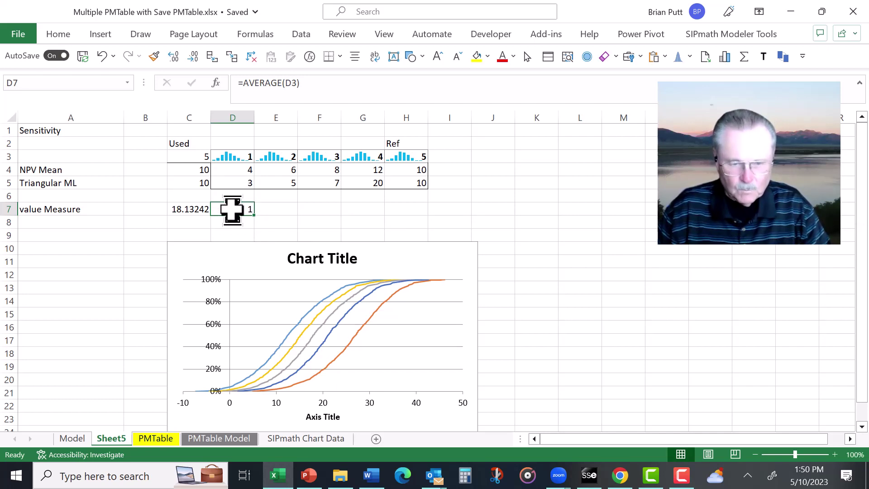
Copy the average formula from D7 across to H7 and calculate the SIPmath statistics for D7:H7.
{"action": "key", "text": "ctrl+c"}
{"action": "key", "text": "shift+Right"}
{"action": "key", "text": "shift+Right"}
{"action": "key", "text": "shift+Right"}
{"action": "key", "text": "shift+Right"}
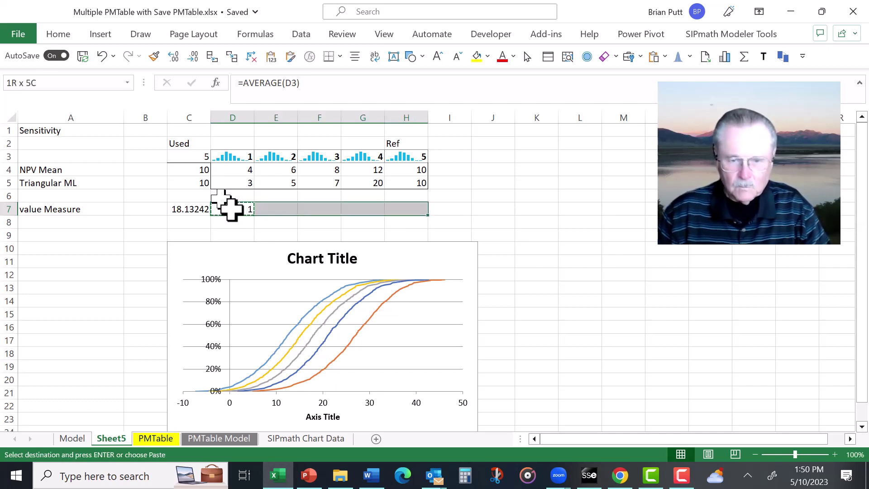
{"action": "key", "text": "ctrl+v"}
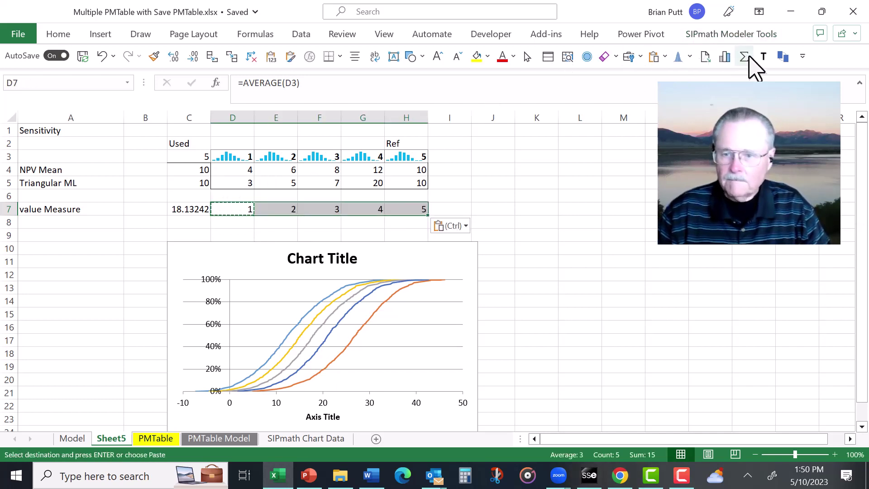
{"action": "left_click", "coordinate": [745, 56]}
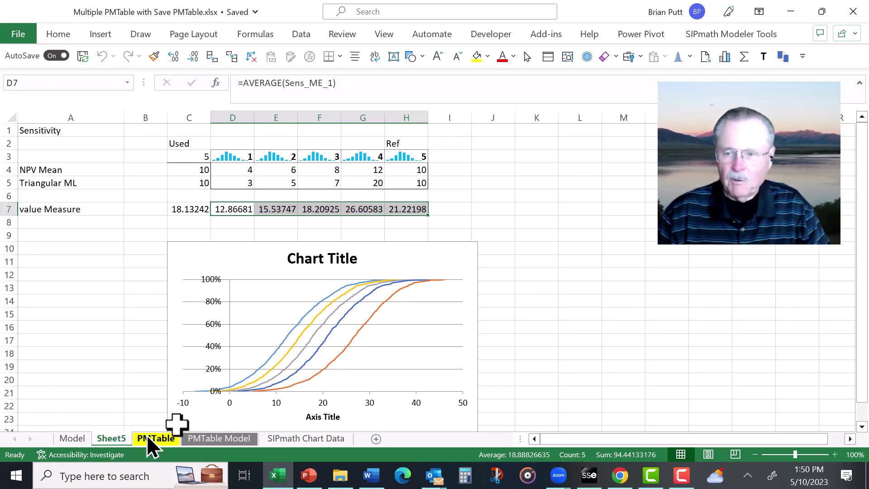
Archive the current PMTable under the name Sensitivity and make a new PMTable.
{"action": "left_click", "coordinate": [779, 54]}
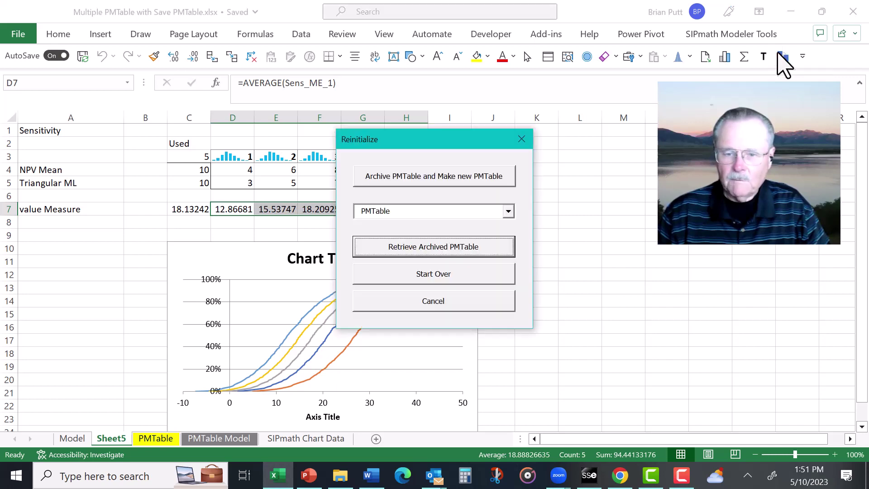
{"action": "left_click", "coordinate": [448, 181]}
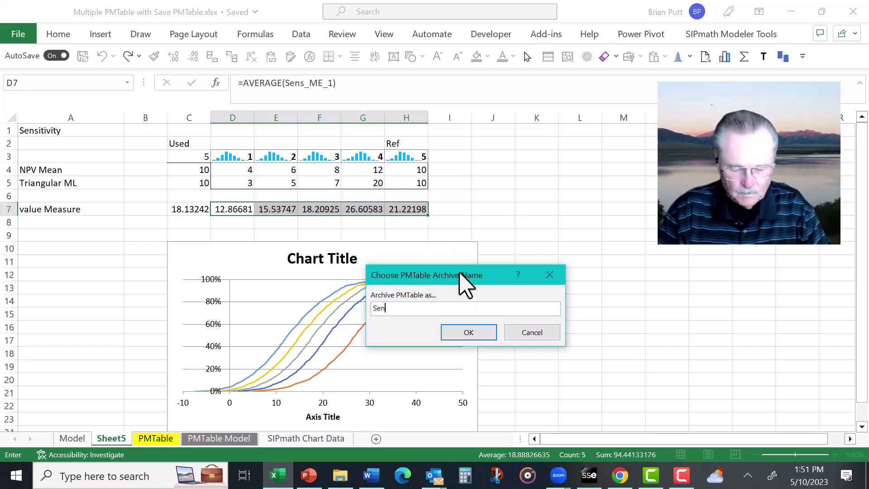
{"action": "type", "text": "Sensitivity"}
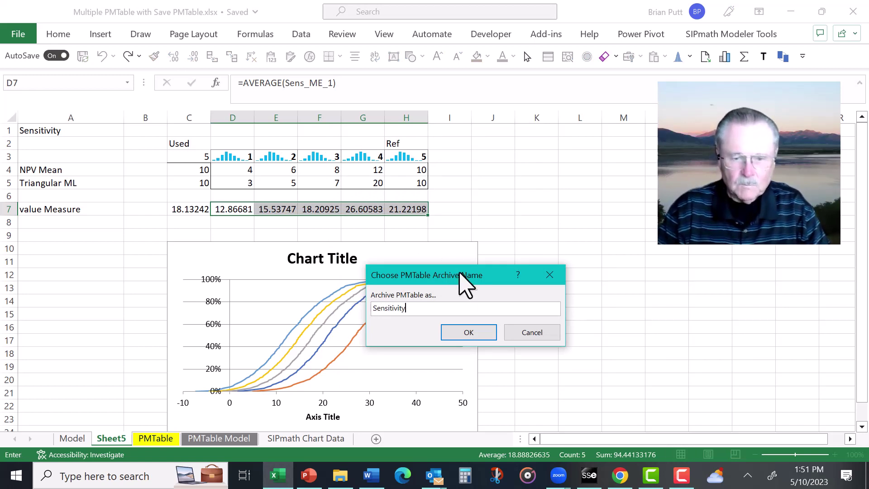
{"action": "key", "text": "Return"}
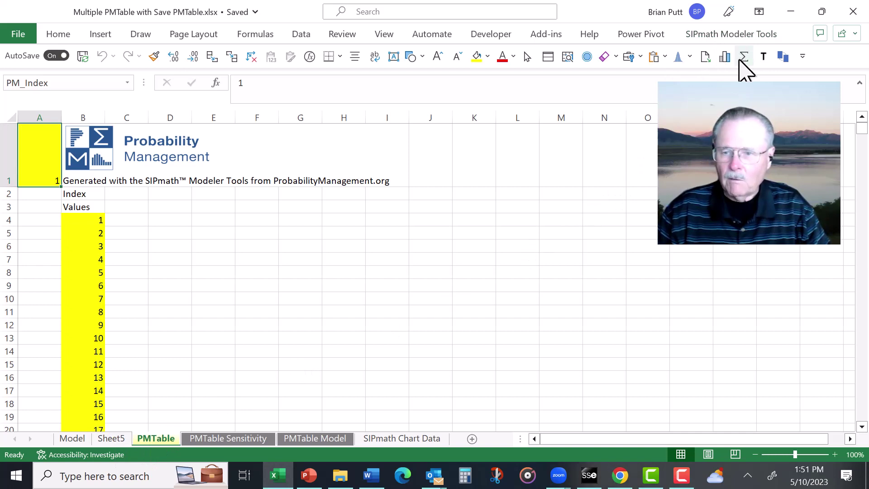
Retrieve the archived PMTable Model as the active PMTable and select cell A1 on its sheet.
{"action": "left_click", "coordinate": [783, 56]}
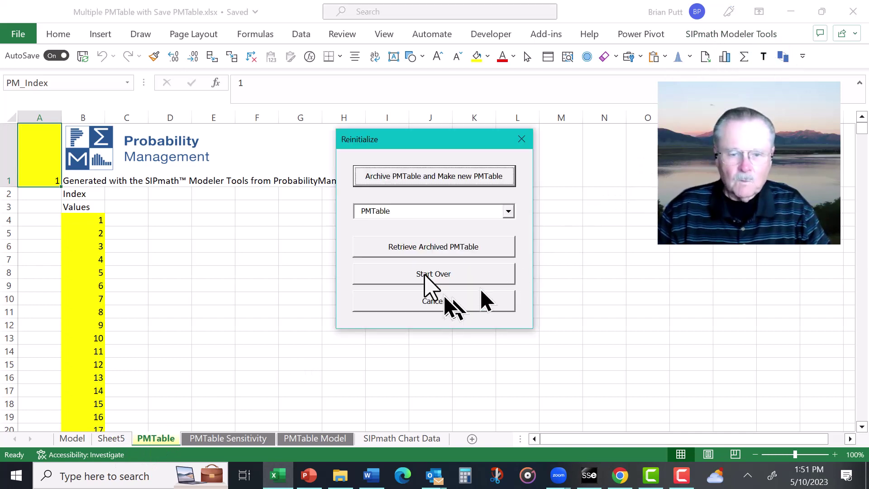
{"action": "left_click", "coordinate": [410, 244]}
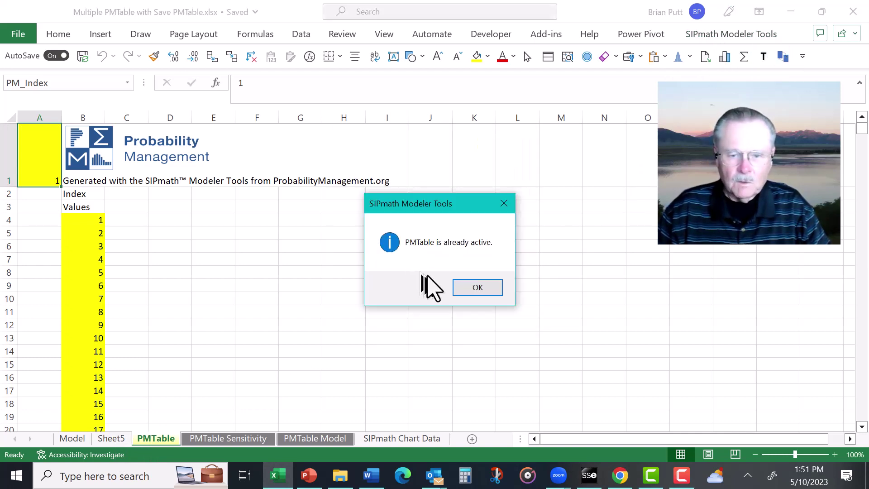
{"action": "left_click", "coordinate": [484, 290]}
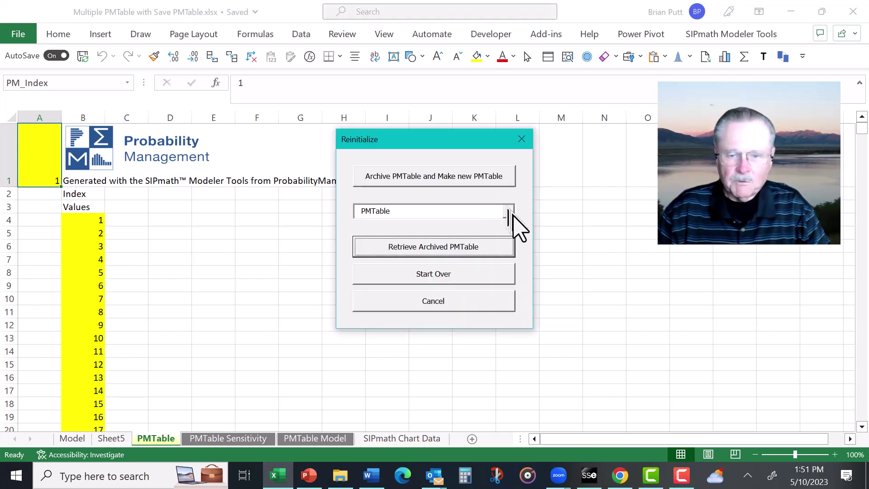
{"action": "left_click", "coordinate": [509, 212]}
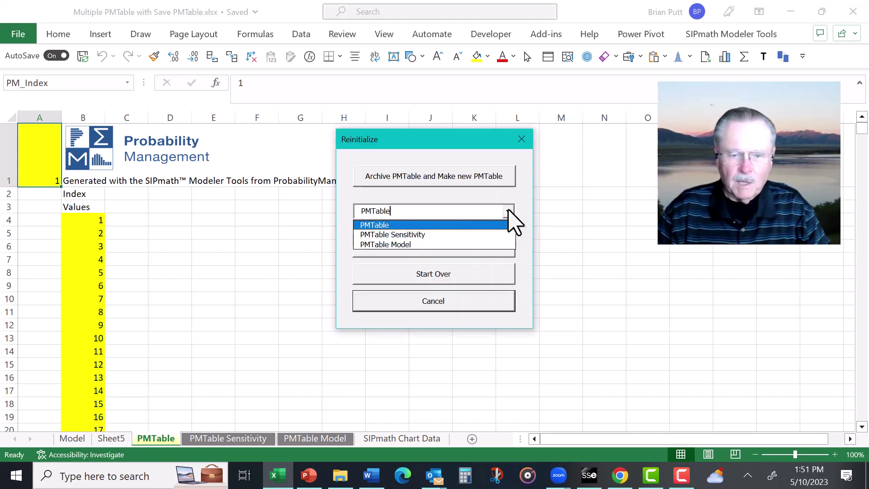
{"action": "left_click", "coordinate": [398, 245]}
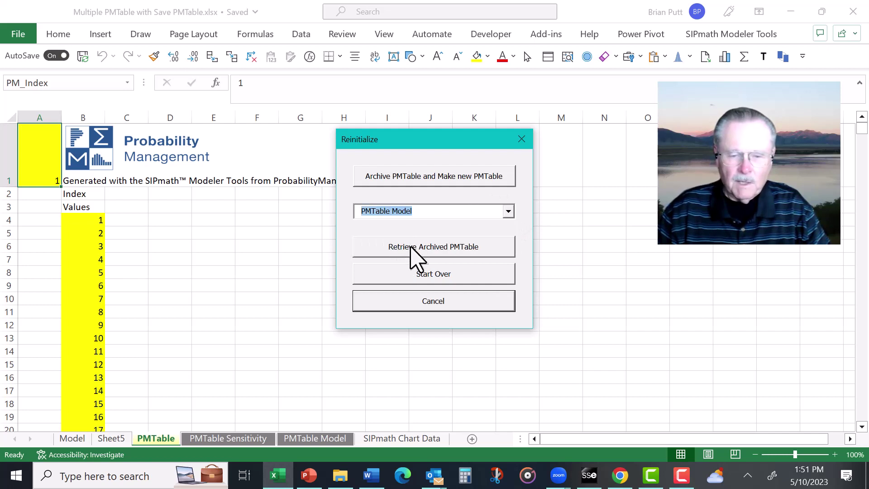
{"action": "left_click", "coordinate": [411, 248]}
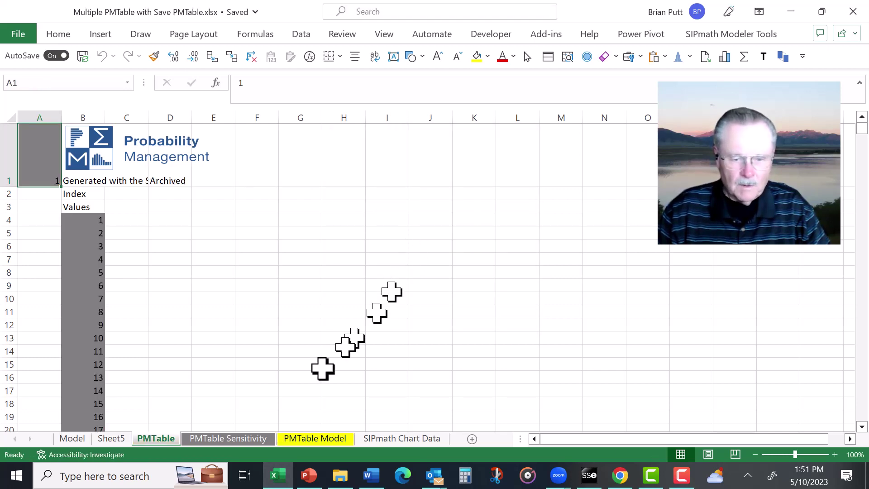
{"action": "left_click", "coordinate": [317, 439]}
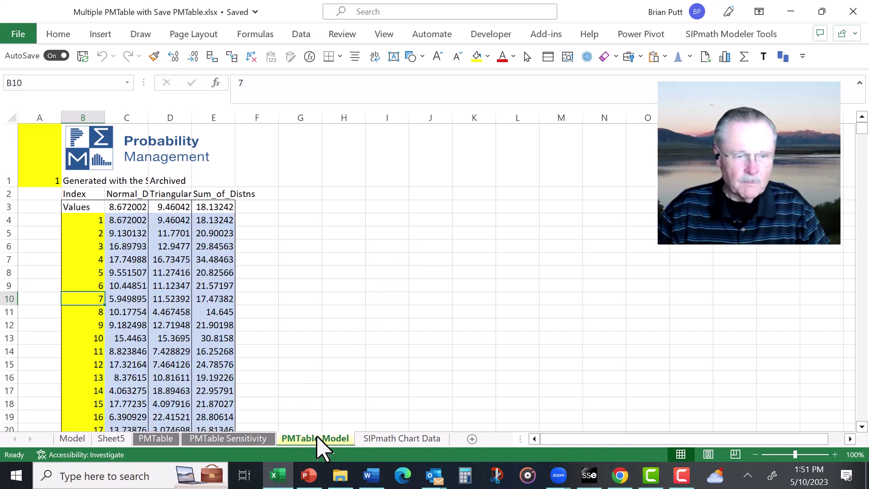
{"action": "left_click", "coordinate": [34, 174]}
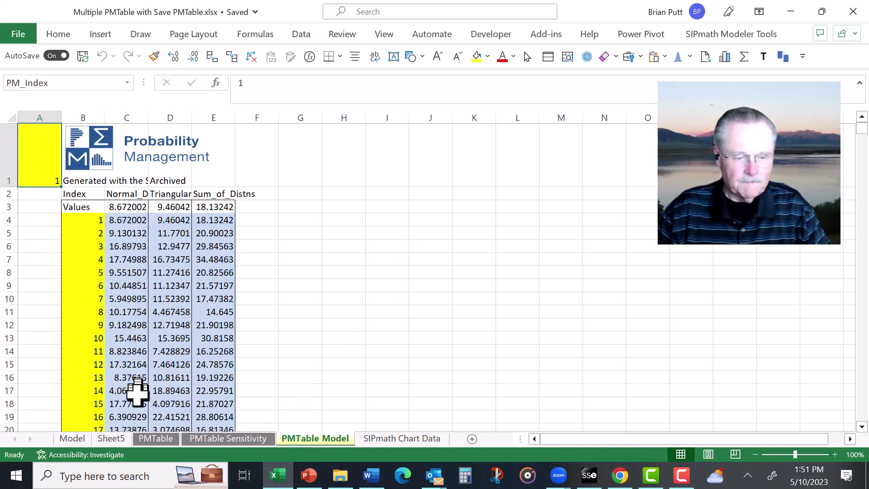
Rename the worksheet Sheet5 as Sensitivity.
{"action": "left_click", "coordinate": [116, 438]}
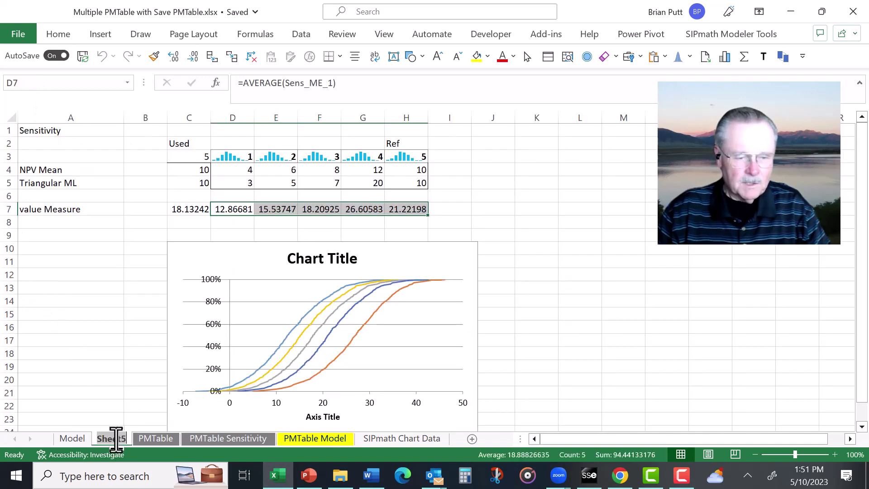
{"action": "double_click", "coordinate": [116, 439]}
{"action": "type", "text": "Sens"}
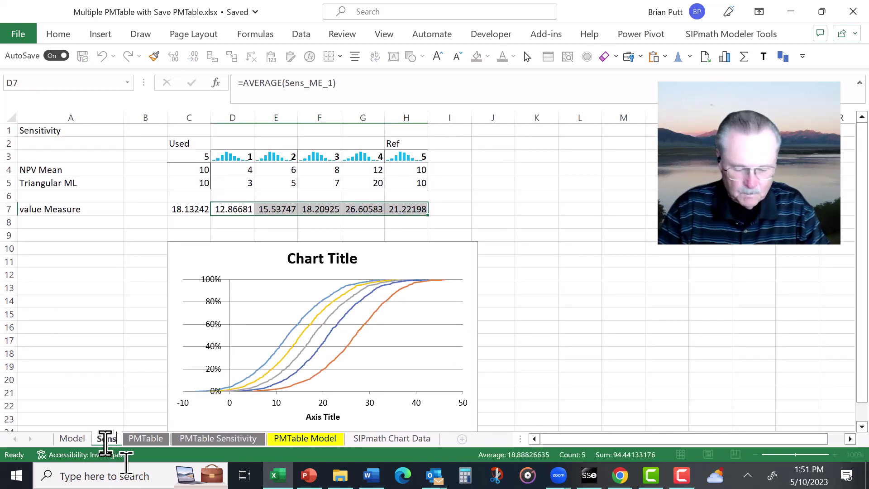
{"action": "type", "text": "itivity"}
{"action": "key", "text": "Return"}
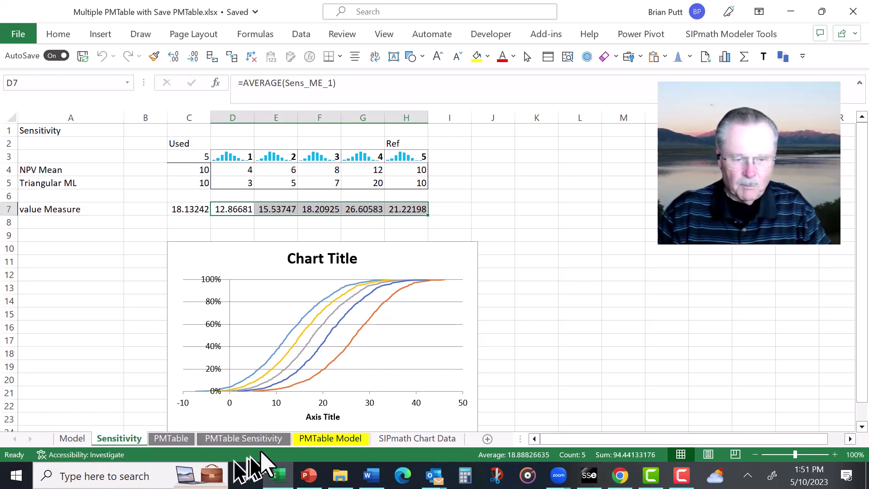
Move the PMTable sheet behind PMTable Model, place PMTable Model directly after Sensitivity, and return to the Model sheet.
{"action": "left_click", "coordinate": [165, 440]}
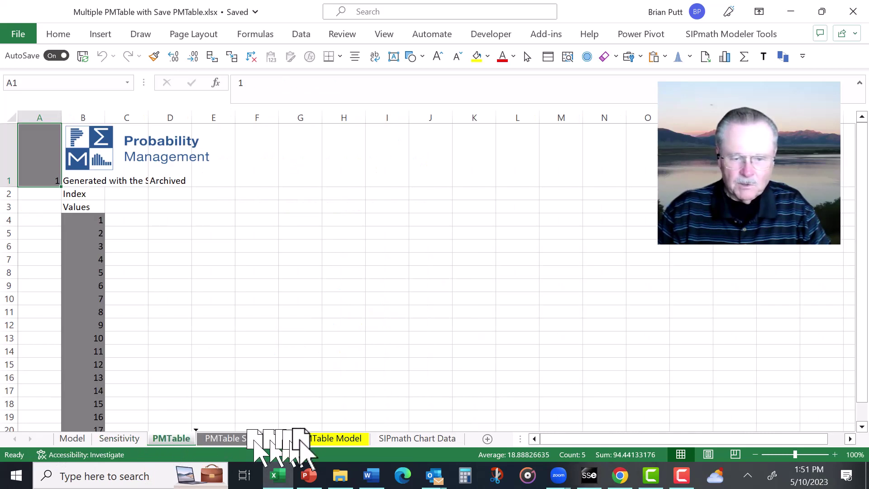
{"action": "left_click_drag", "start_coordinate": [386, 427], "coordinate": [389, 446]}
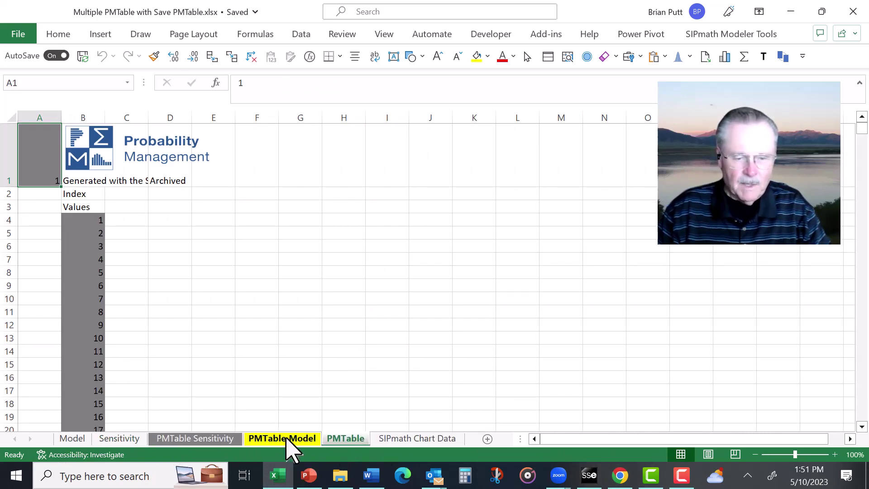
{"action": "left_click_drag", "start_coordinate": [290, 446], "coordinate": [183, 449]}
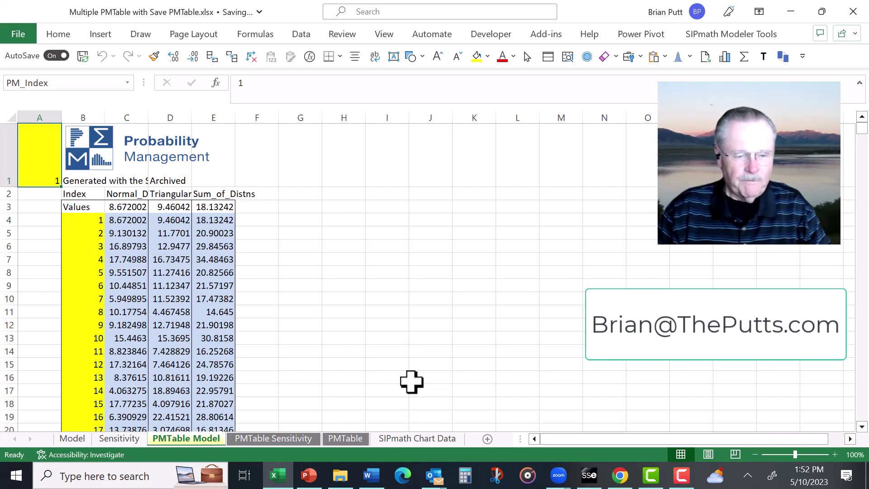
{"action": "left_click", "coordinate": [77, 437]}
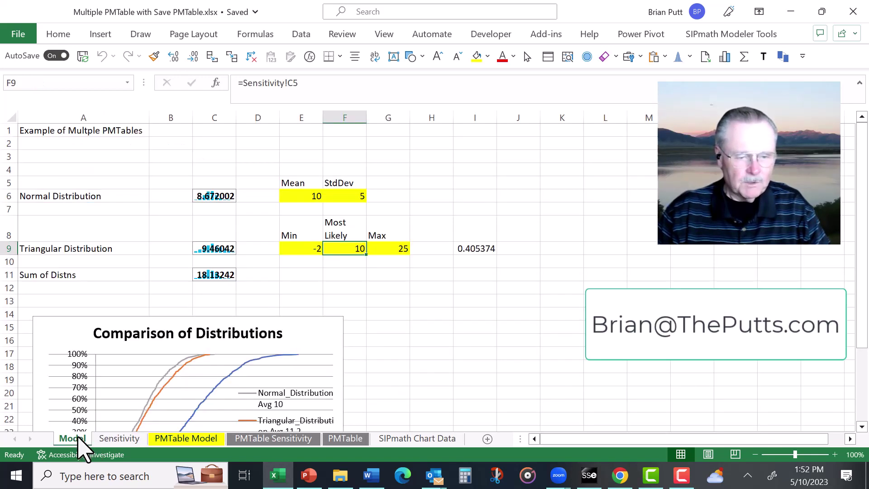